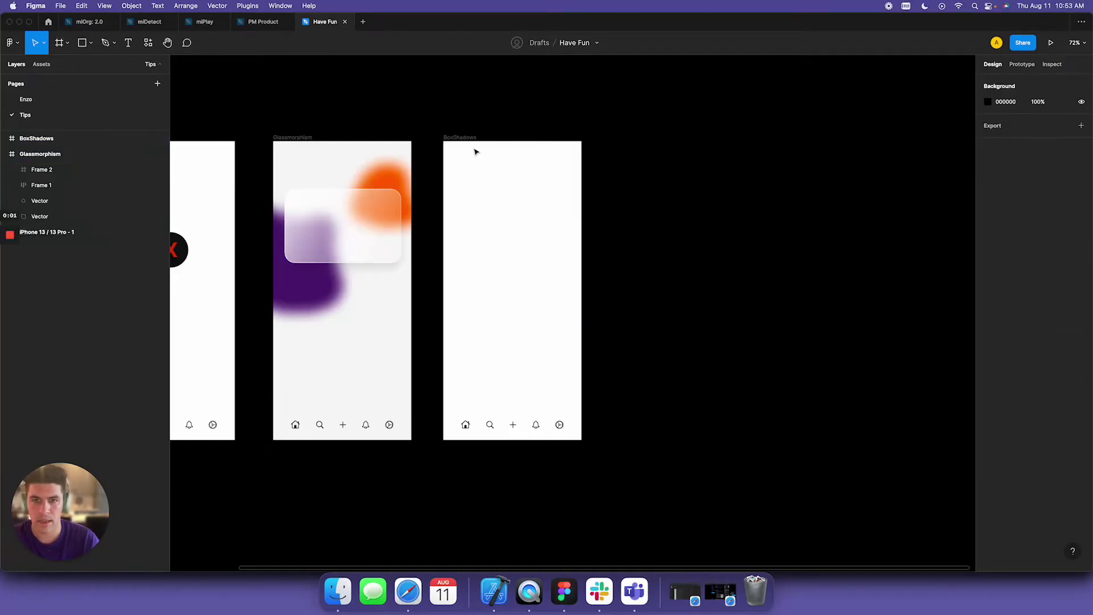
Copy the glass card from the Glassmorphism frame and paste it into the BoxShadows frame
left_click(601, 226)
key("f")
key("Escape")
left_click(329, 227)
key("super+c")
left_click(451, 139)
key("super+v")
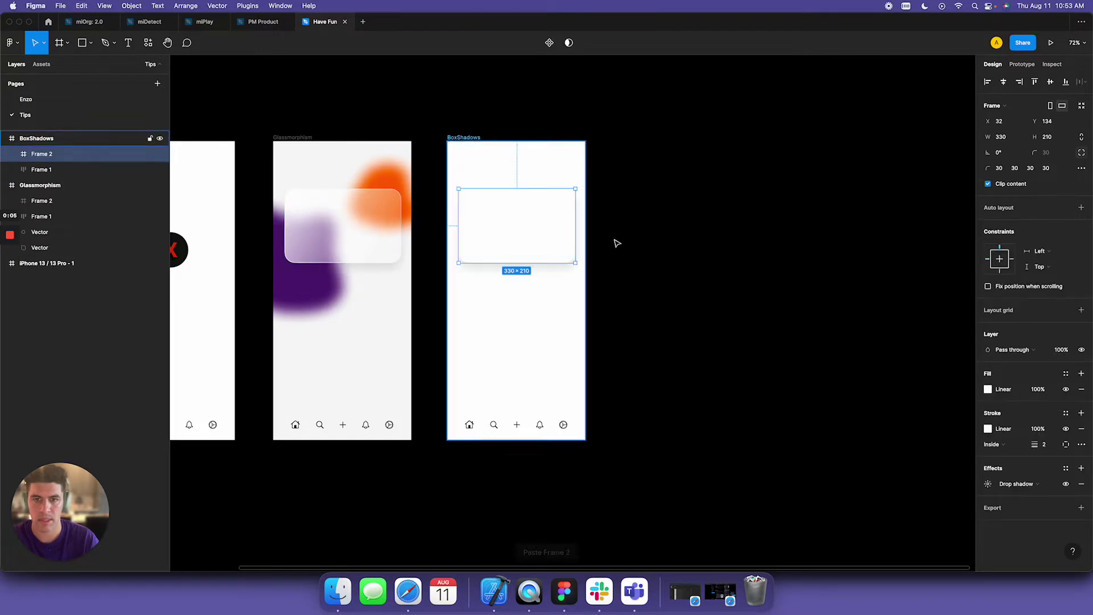
Replace the pasted card's gradient fill with solid FFFFFF and remove its stroke and existing drop shadow
left_click(1082, 389)
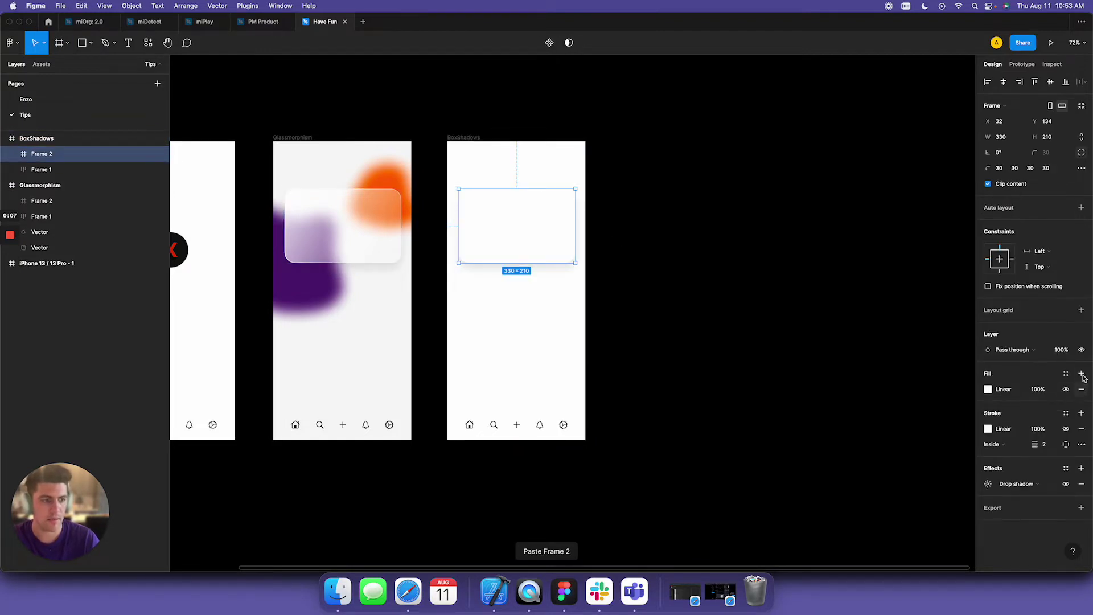
left_click(1082, 374)
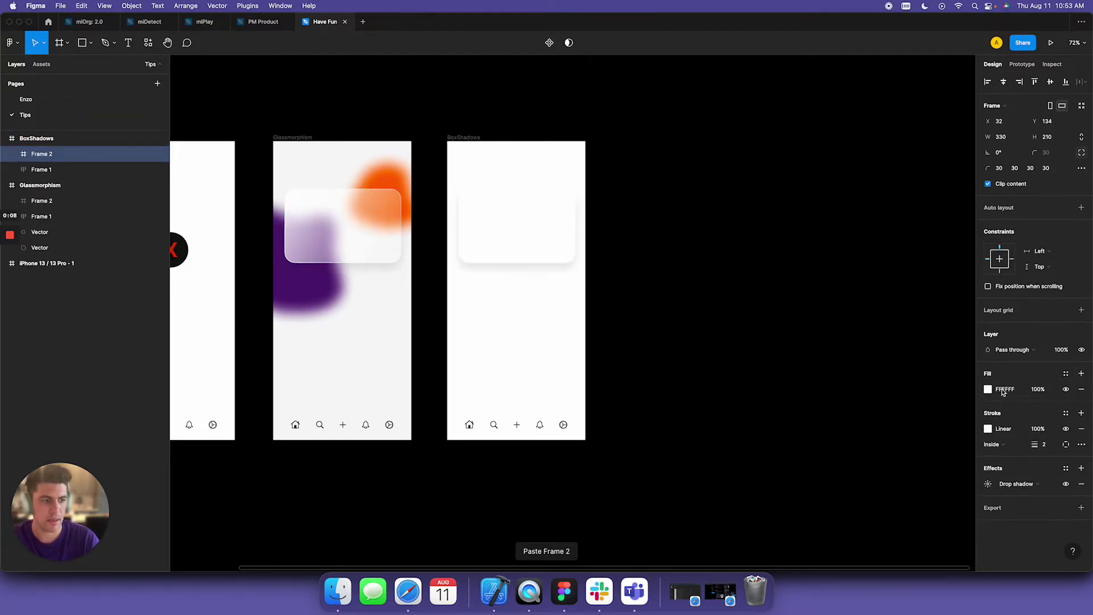
left_click(1081, 428)
left_click(1081, 453)
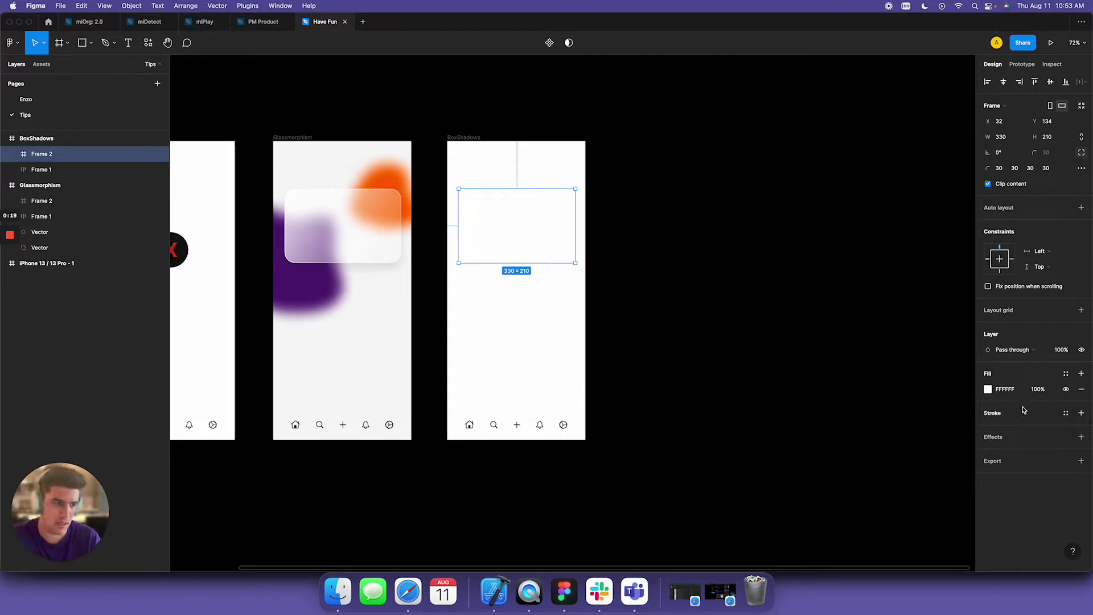
Add a new drop shadow to the card with a Y offset of 15 and a blur of 30
left_click(1081, 436)
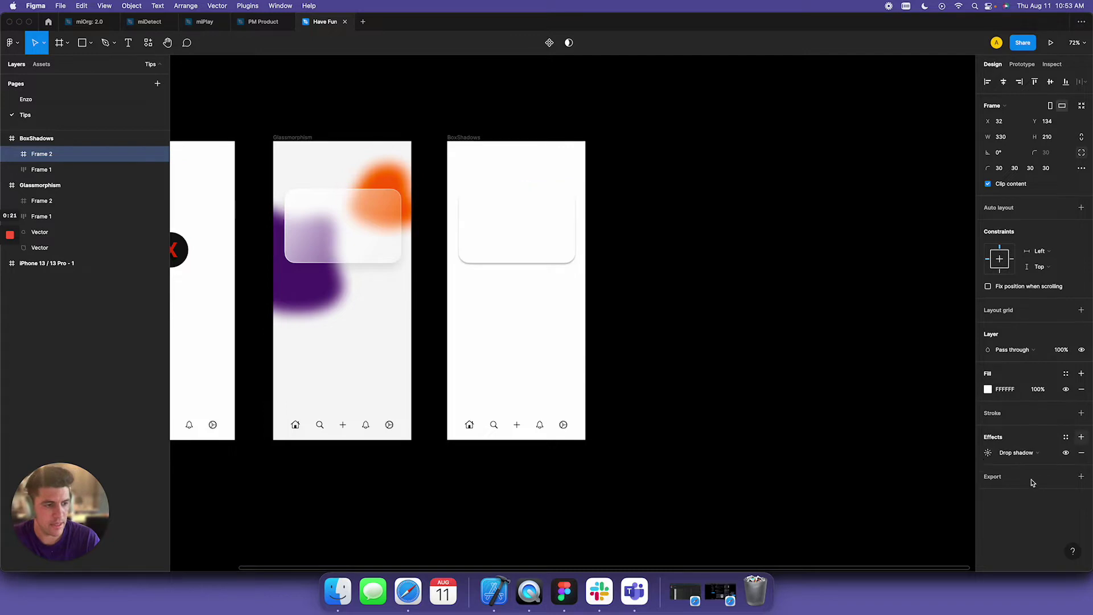
left_click(988, 452)
left_click(892, 492)
type("15")
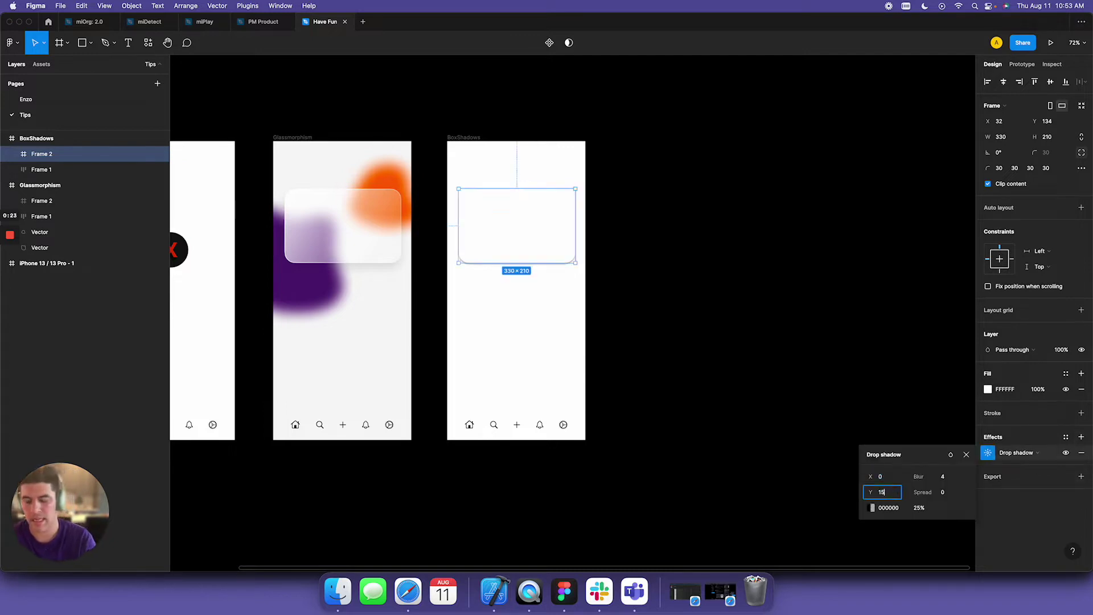
key("Tab")
type("30")
key("Tab")
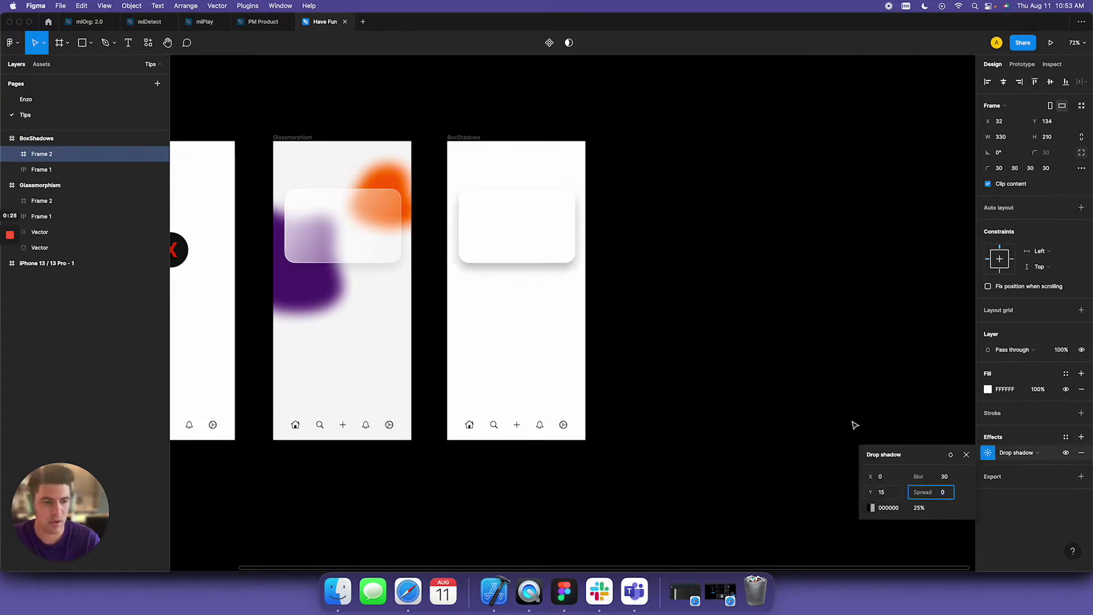
left_click(837, 353)
Set the card's drop shadow to a Y offset of 10 and a blur of 20
left_click(516, 228)
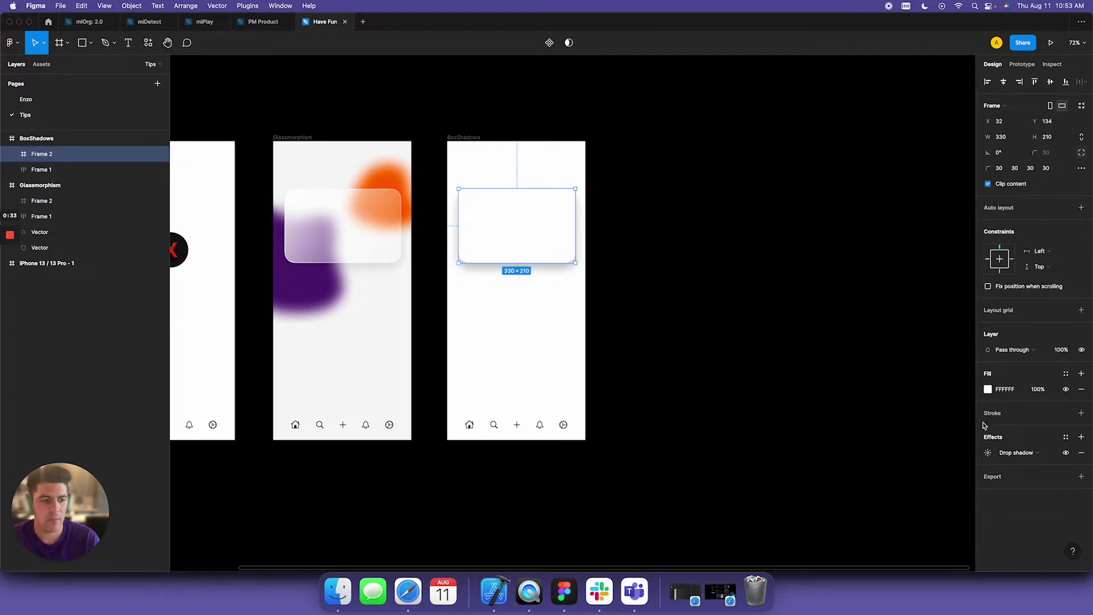
left_click(988, 453)
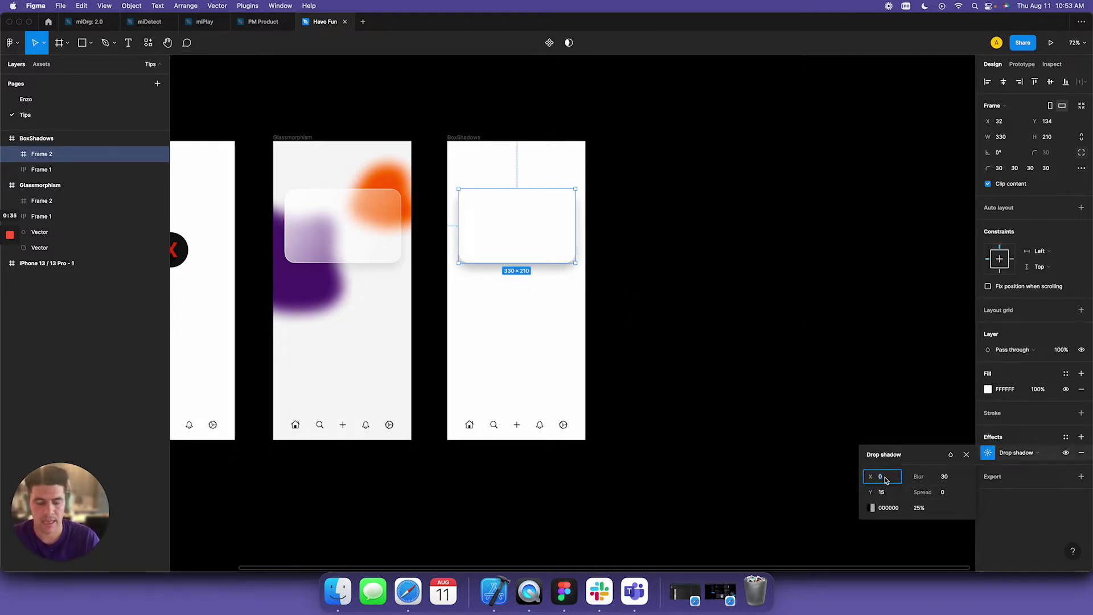
left_click(893, 496)
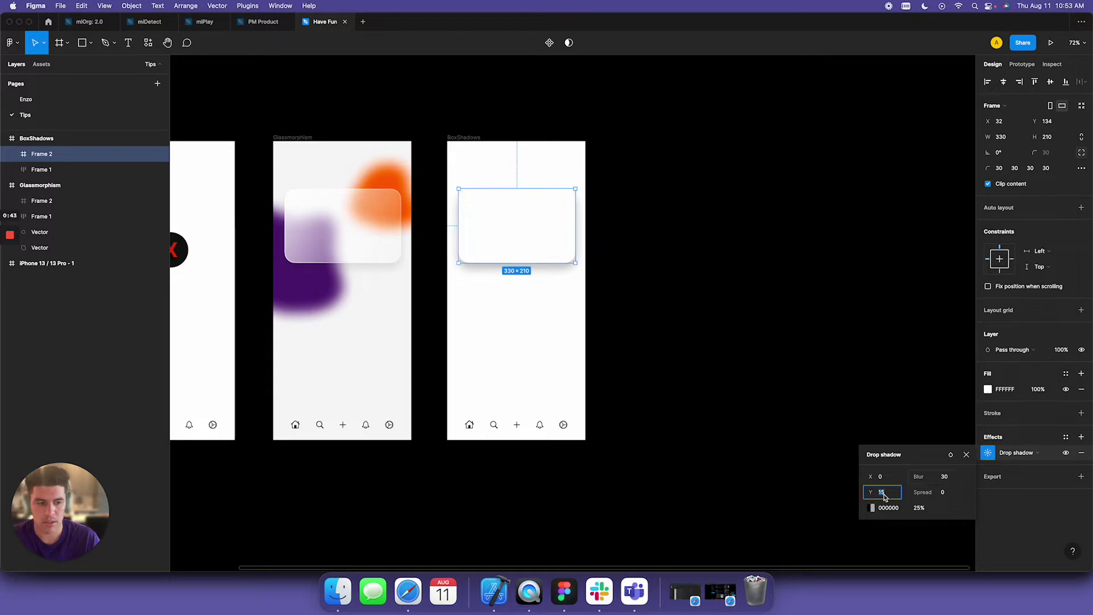
type("10")
key("Tab")
type("20")
key("Return")
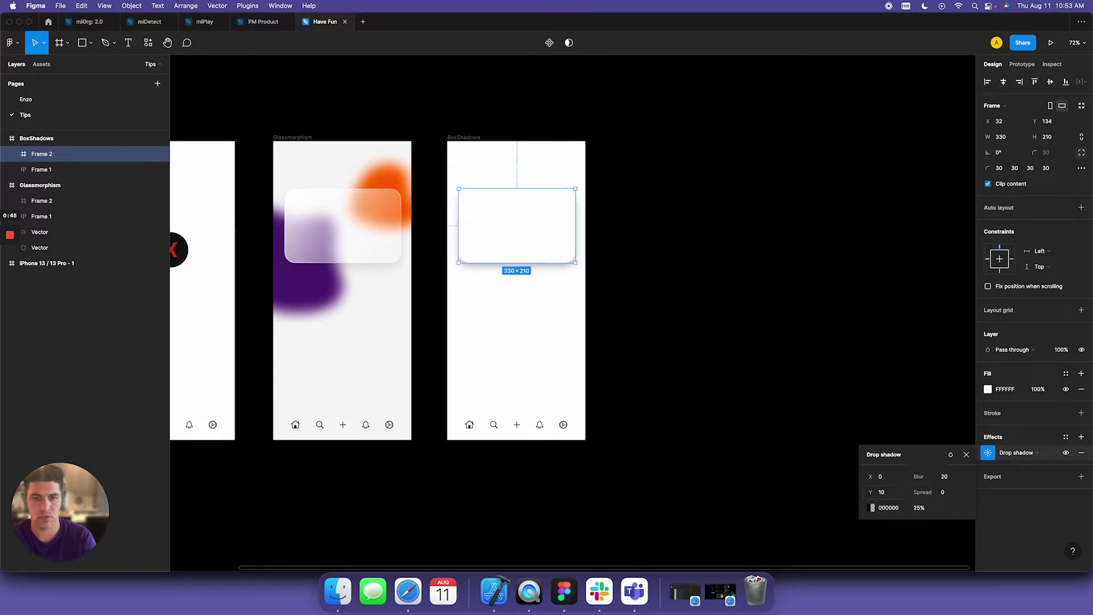
Set the drop shadow's Y offset back to 15 and its blur back to 30
left_click(881, 493)
type("15")
key("Tab")
type("3")
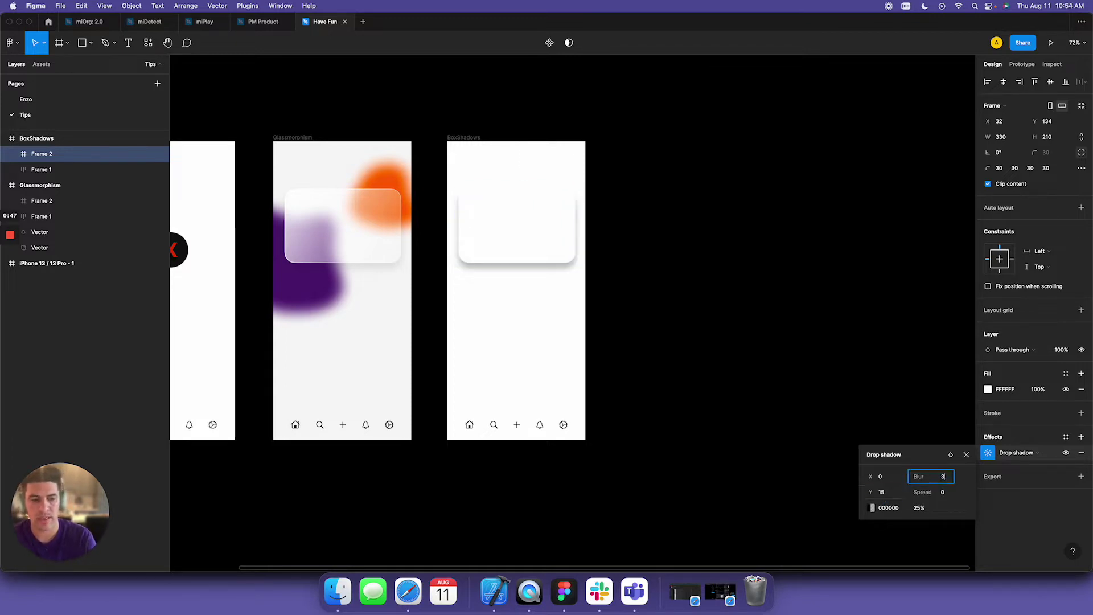
key("Return")
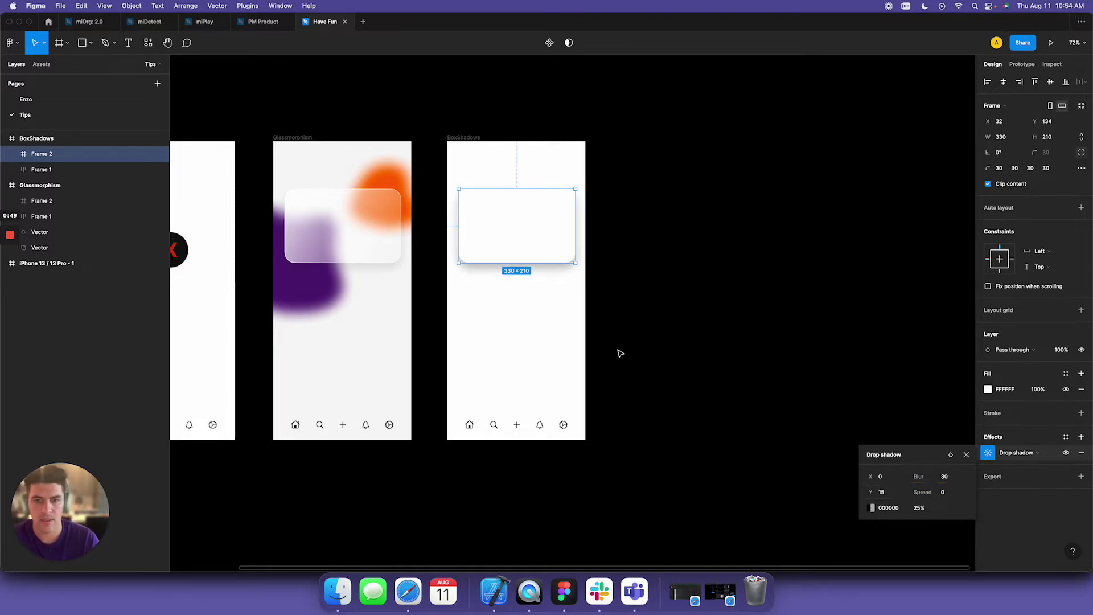
left_click(655, 319)
Lower the card's drop shadow opacity to 10%
left_click(567, 259)
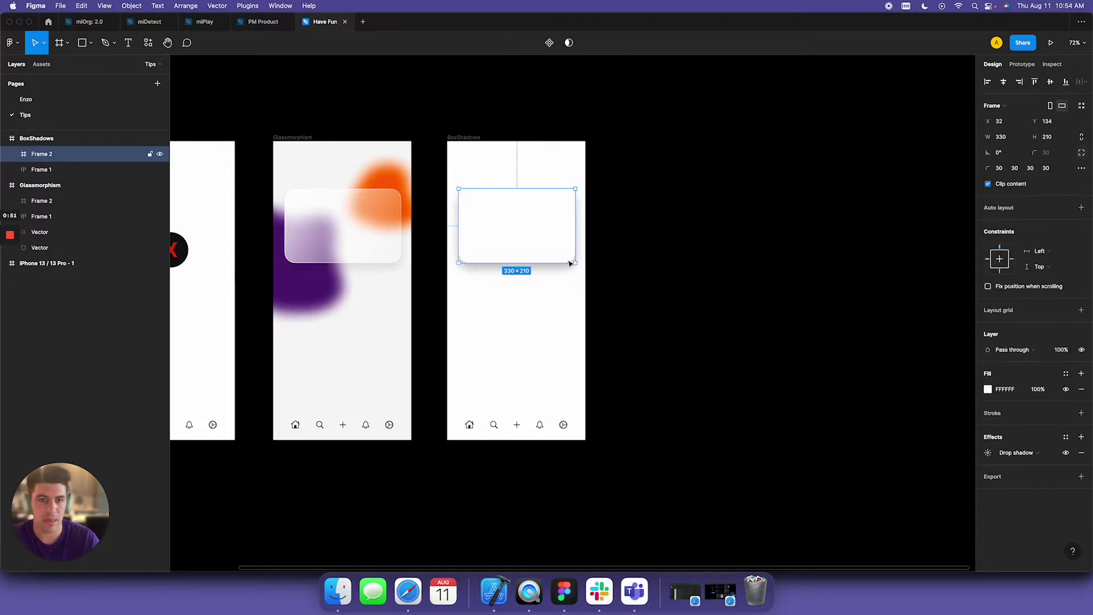
left_click(988, 454)
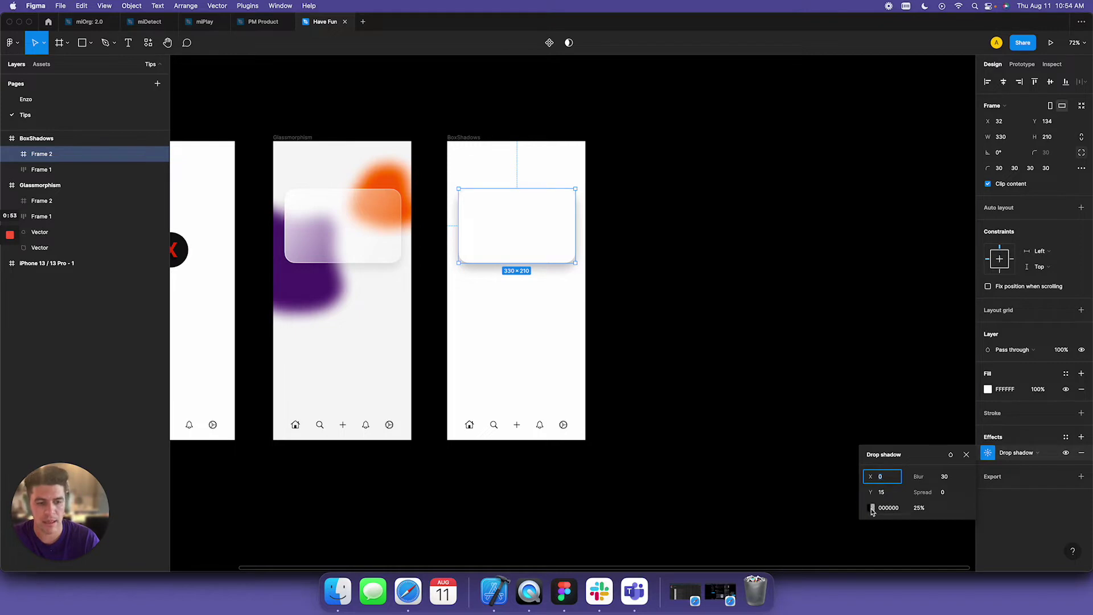
left_click(907, 511)
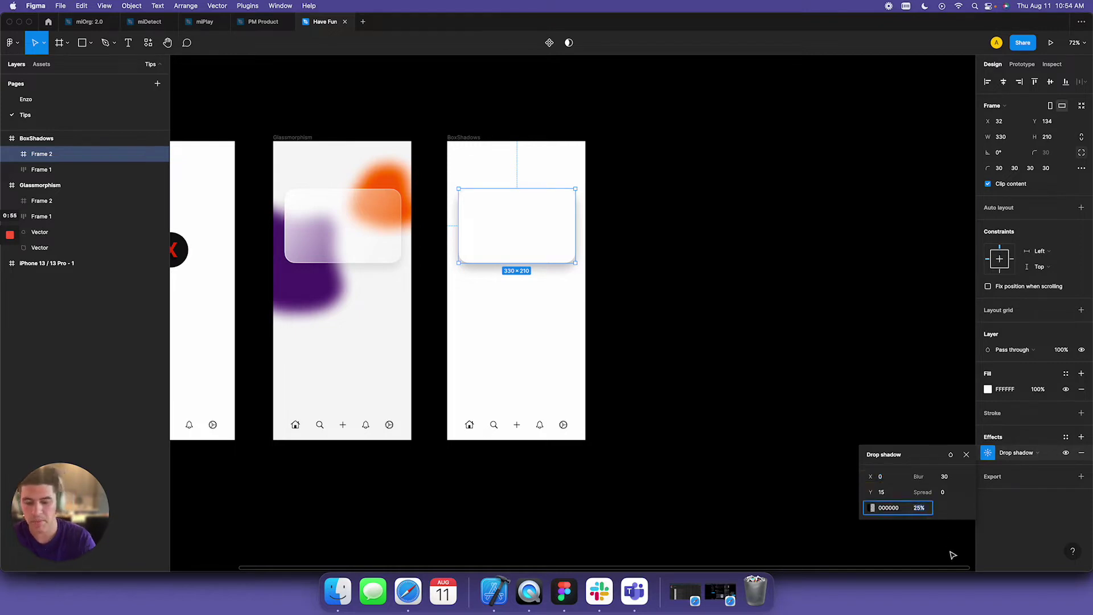
left_click(763, 437)
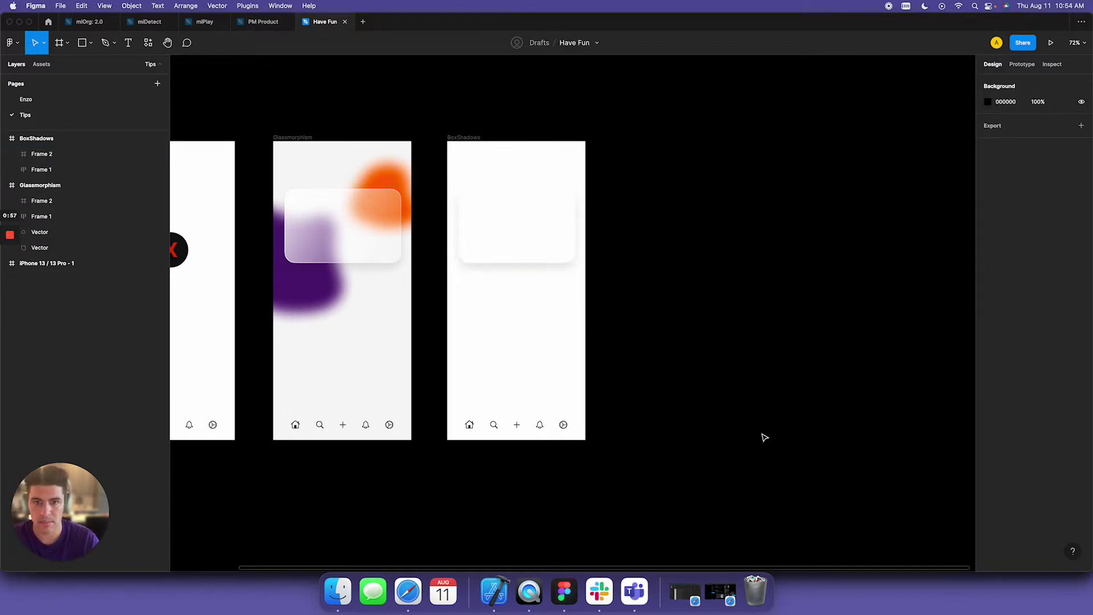
Try drop shadow opacities of 15% and 20% on the card
left_click(557, 251)
left_click(988, 453)
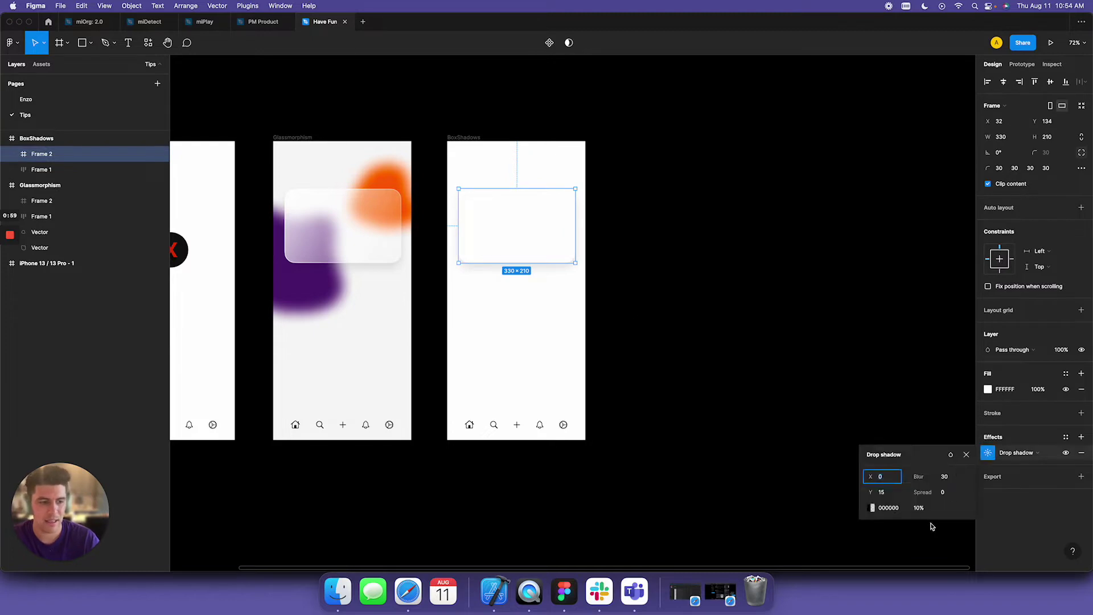
left_click(918, 509)
type("15")
left_click(589, 288)
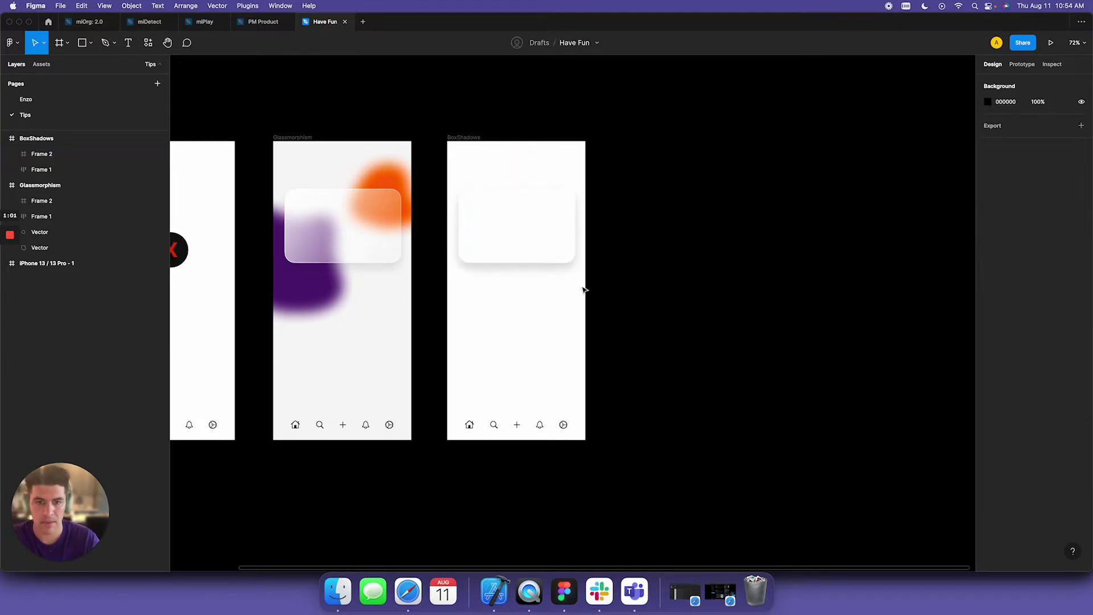
left_click(524, 257)
left_click(988, 453)
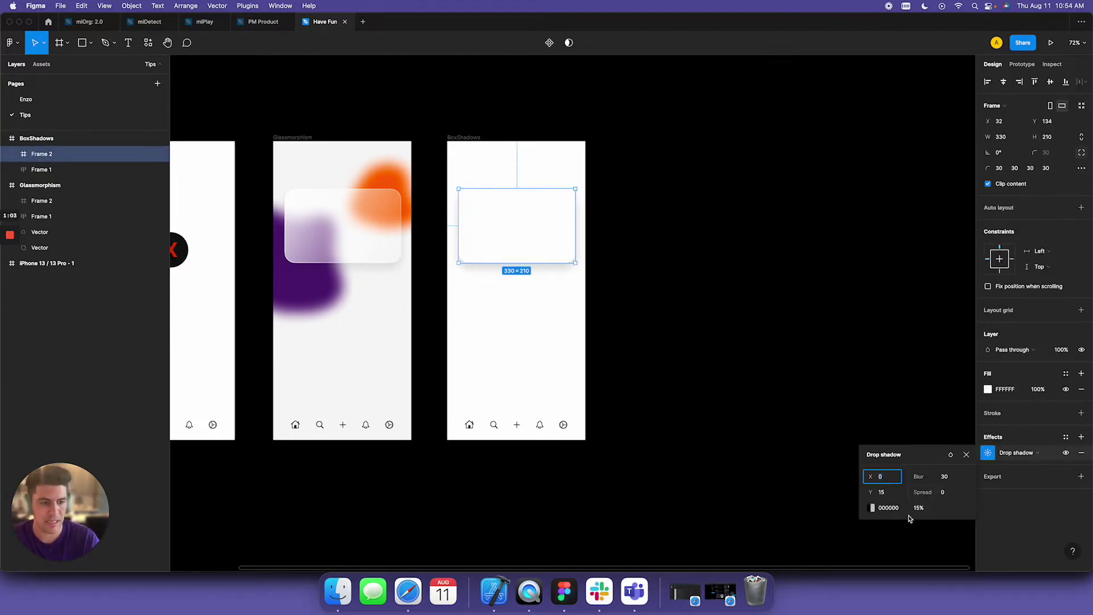
left_click(662, 248)
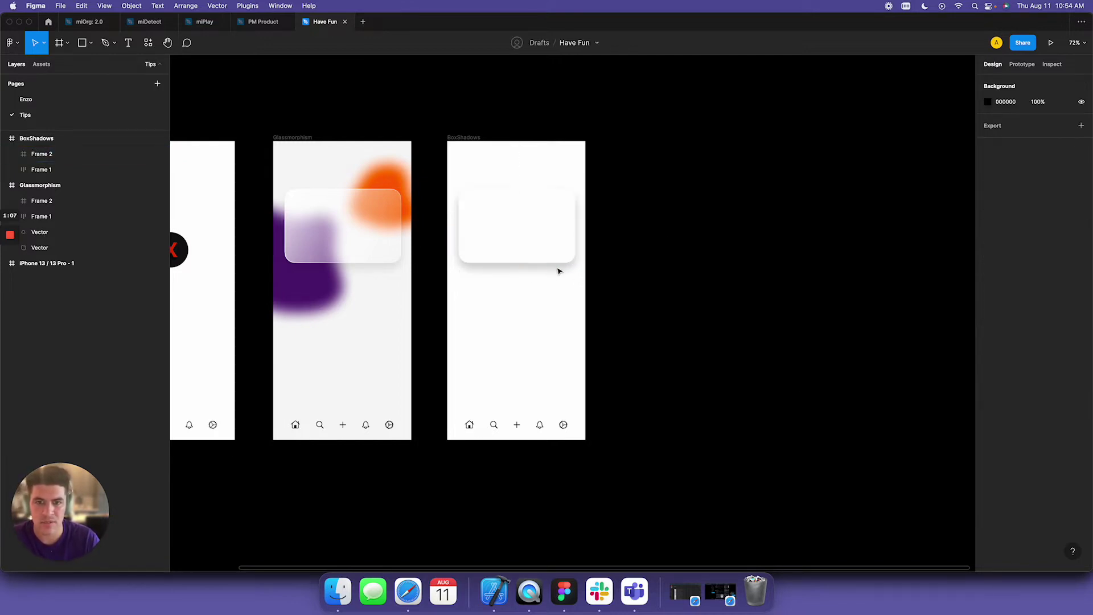
Set the card's black drop shadow to 10% opacity
left_click(559, 249)
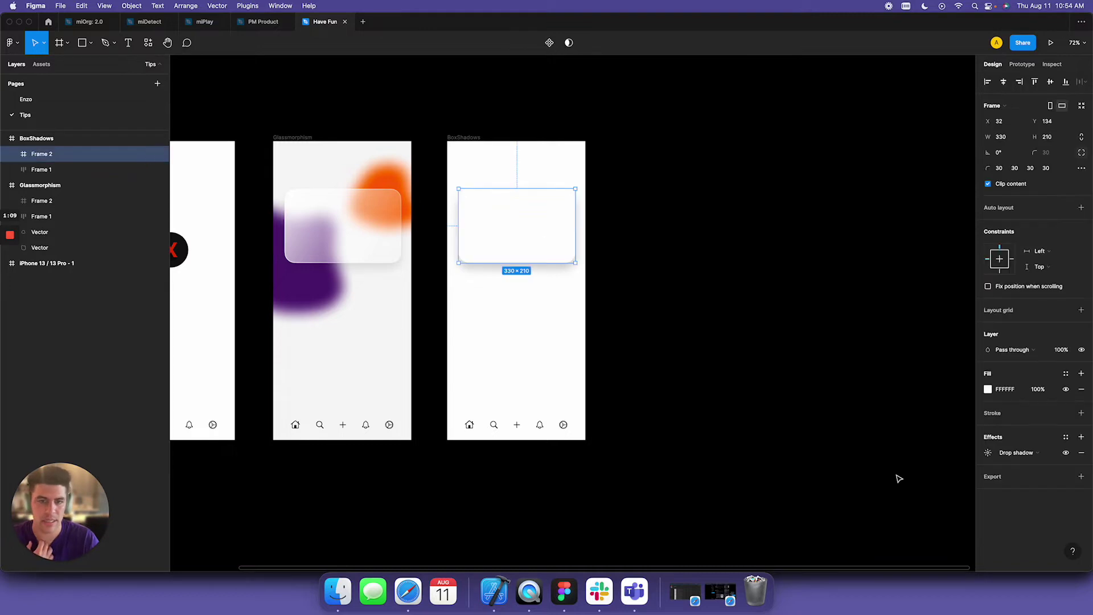
left_click(988, 453)
left_click(919, 508)
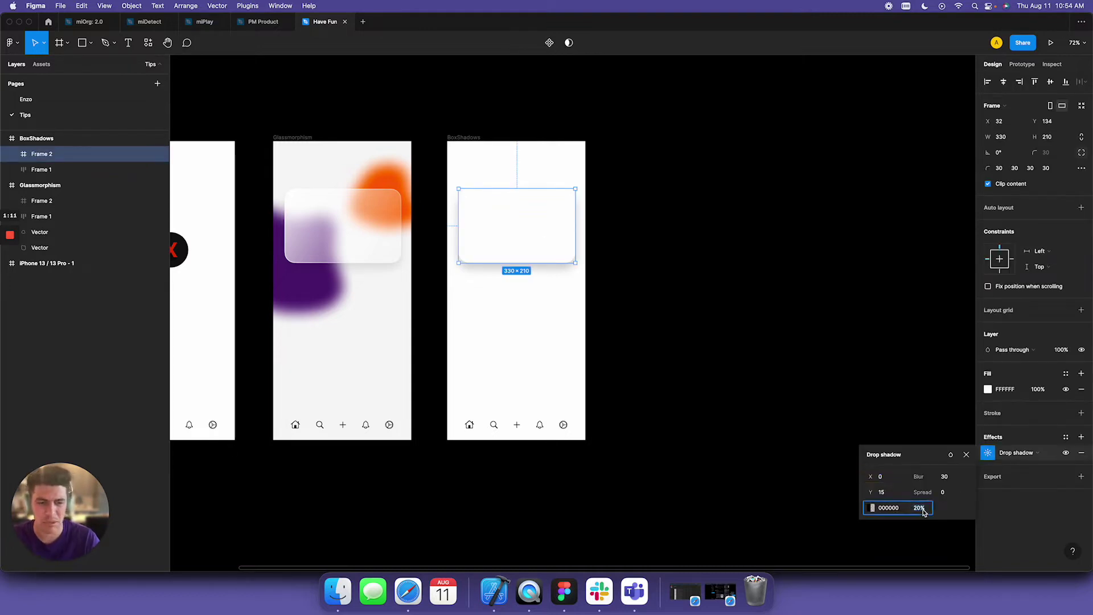
type("10")
key("Return")
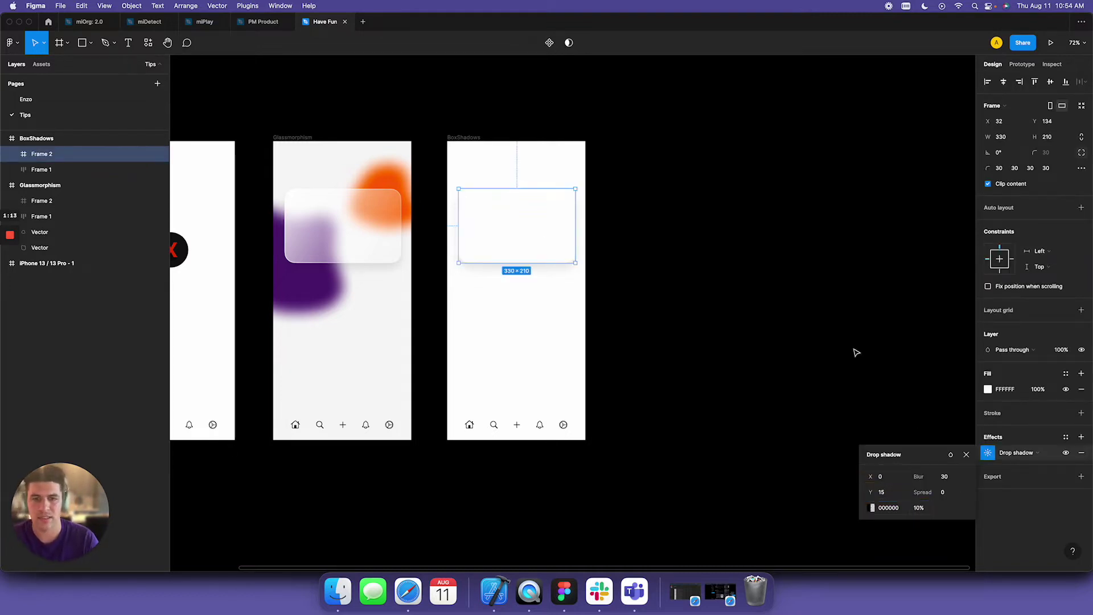
left_click(757, 317)
Move the card up slightly and change the BoxShadows frame's white fill to a very light grey
left_click(532, 247)
left_click_drag(533, 243, 532, 228)
left_click(468, 138)
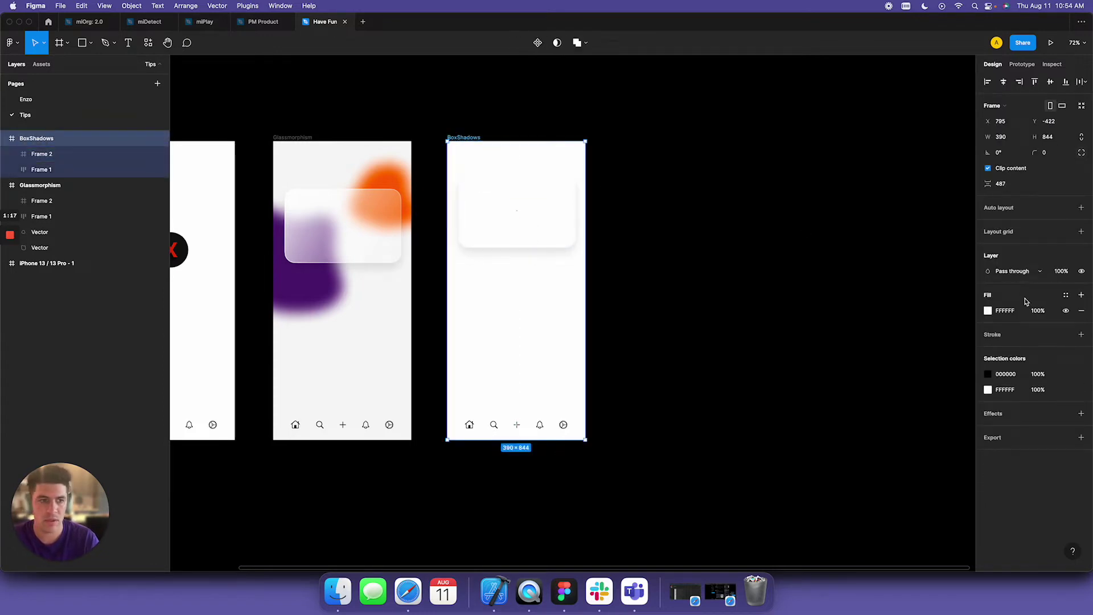
left_click(988, 311)
type("F9F9F9")
key("Return")
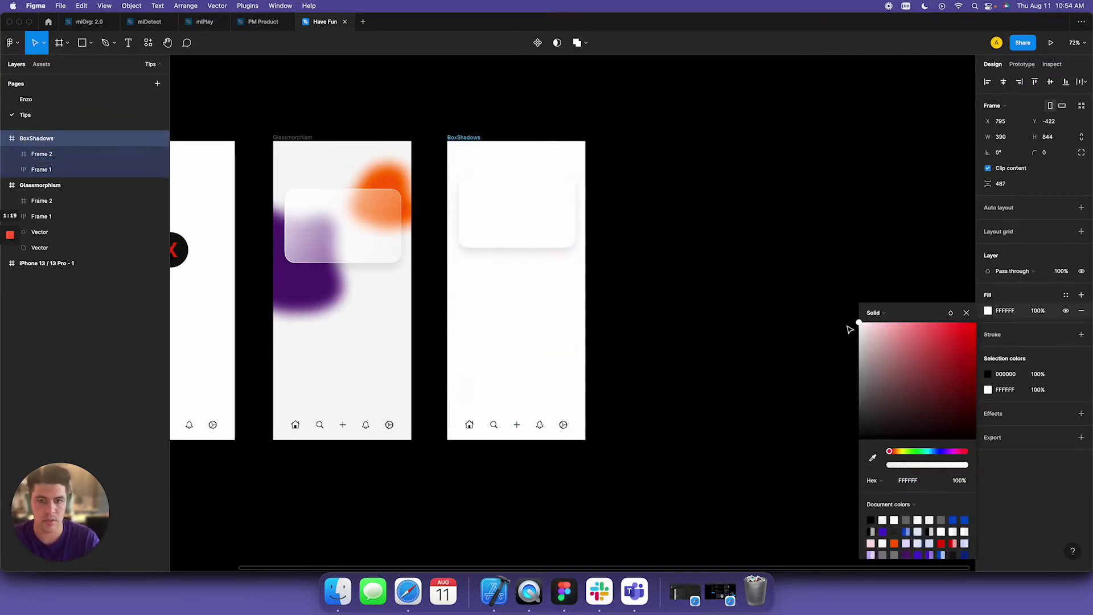
left_click(749, 253)
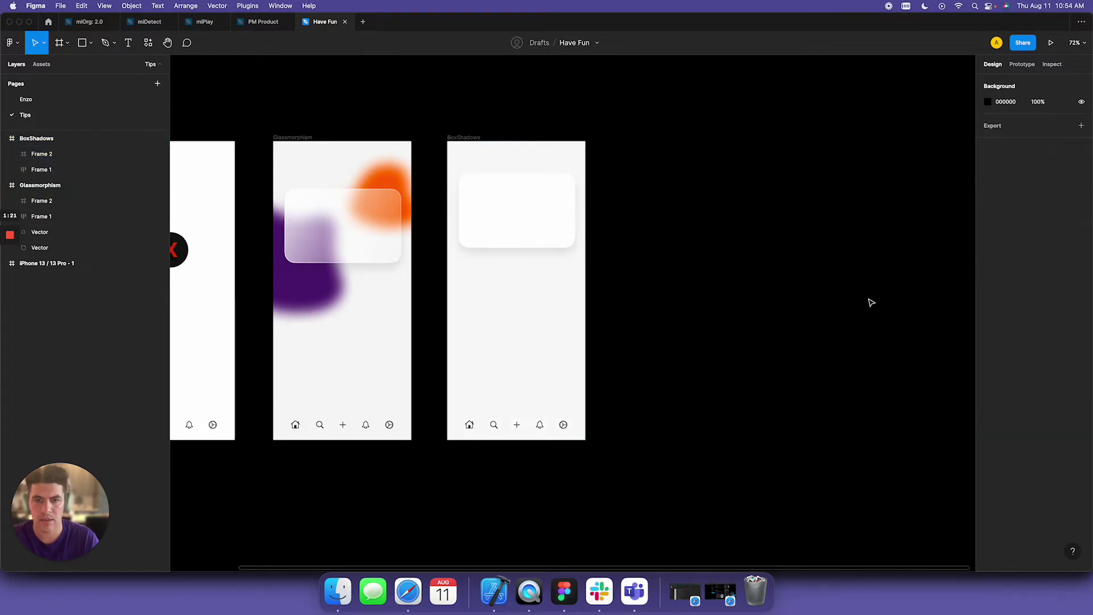
Move the white card further up in the BoxShadows frame to Y 61
left_click(550, 228)
left_click_drag(549, 229, 550, 218)
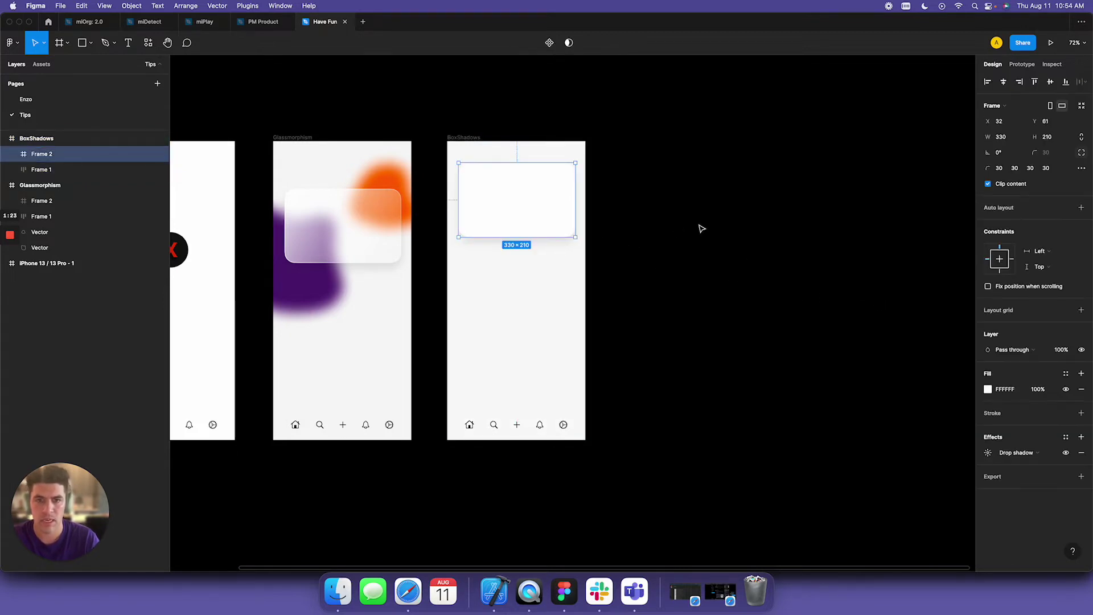
left_click(701, 228)
Duplicate the card below the original at X 30, Y 309, and centre the original horizontally in the frame
left_click(544, 223)
left_click_drag(536, 288, 515, 293)
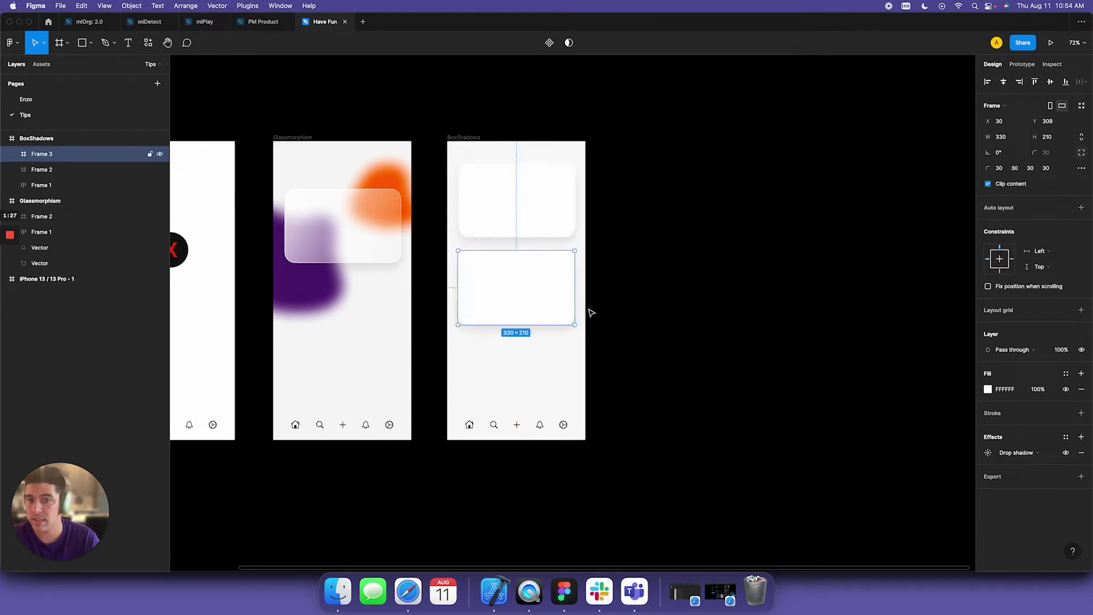
left_click(686, 320)
left_click(548, 219)
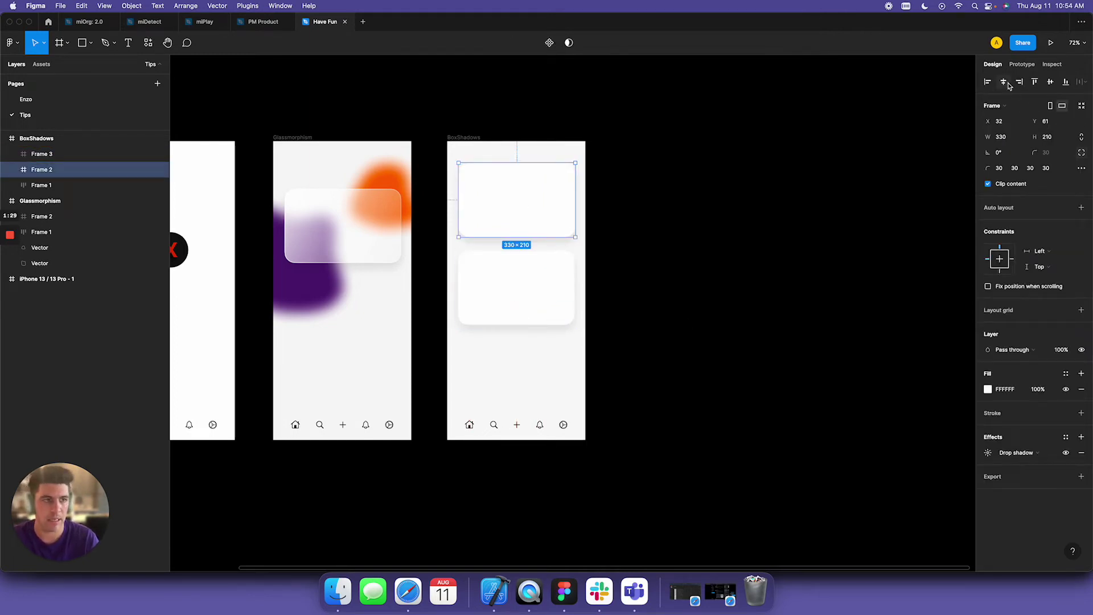
Change the lower card's fill to the saturated purple 7000FF
left_click(556, 261)
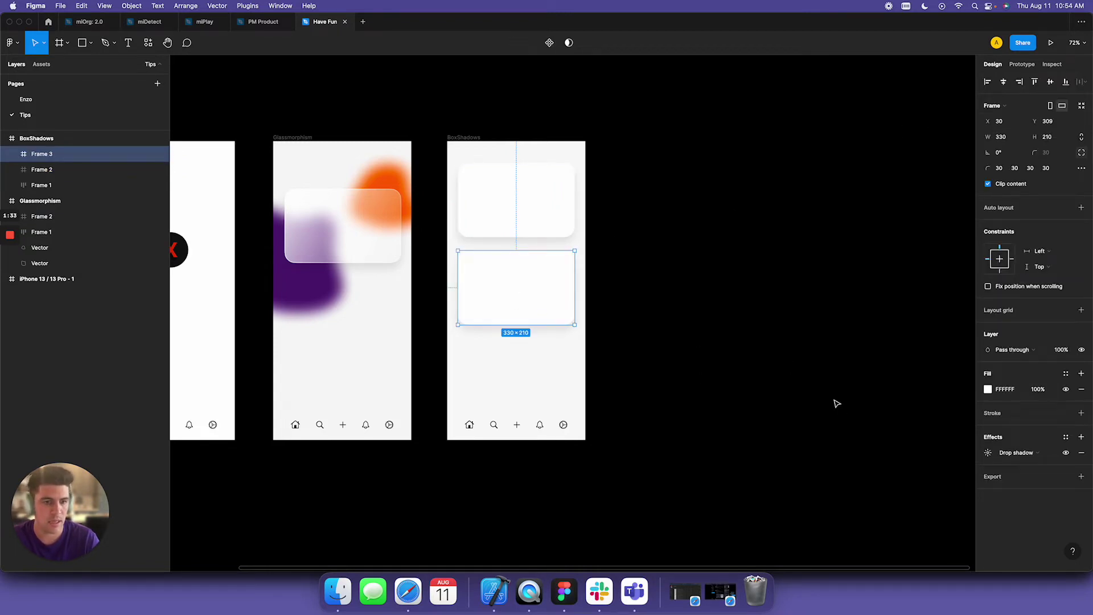
left_click(988, 389)
left_click_drag(938, 458, 943, 459)
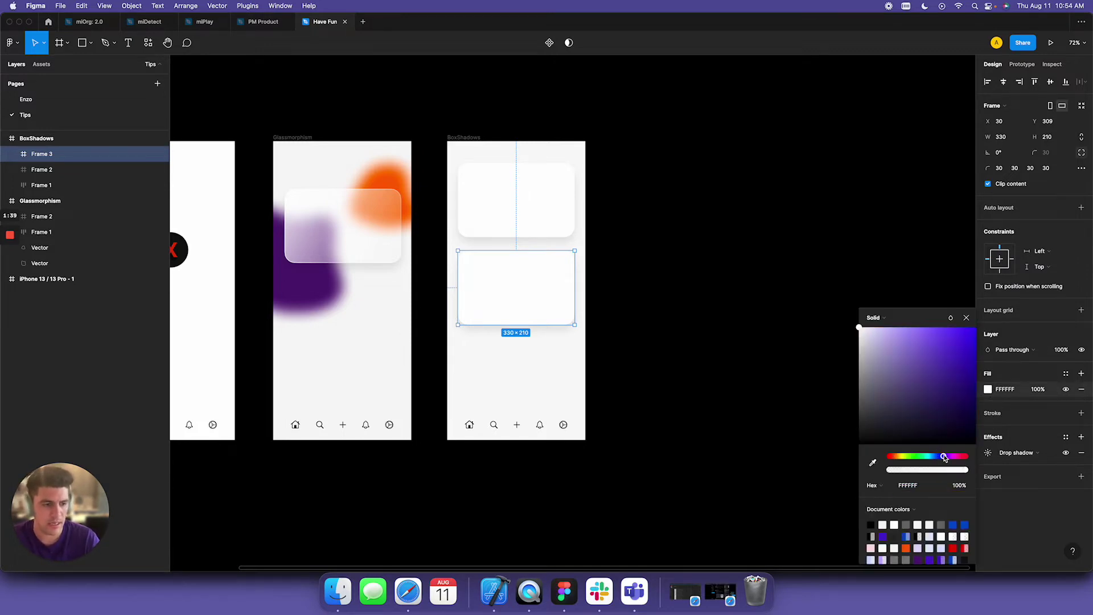
left_click_drag(940, 372, 977, 327)
left_click_drag(944, 459, 947, 459)
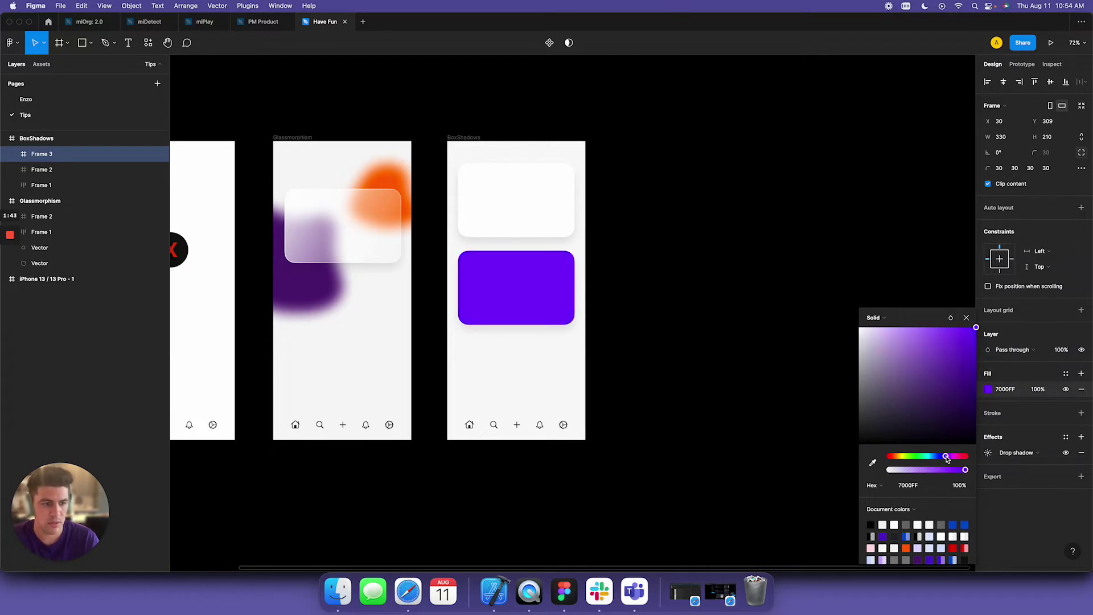
left_click(722, 328)
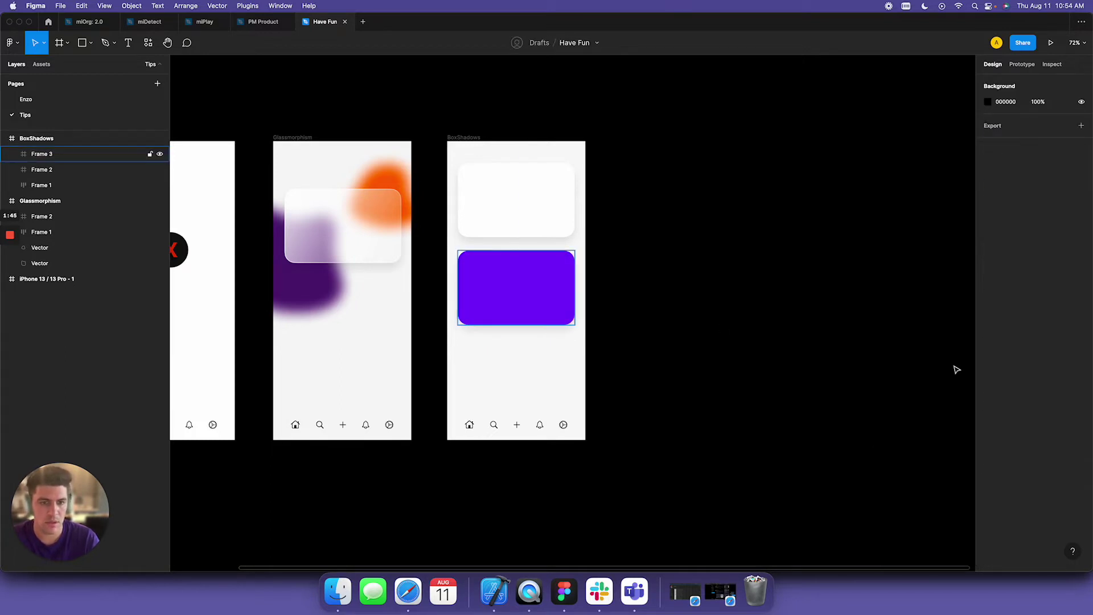
Darken the lower card's purple fill slightly to 6504E0
left_click(546, 296)
left_click(988, 389)
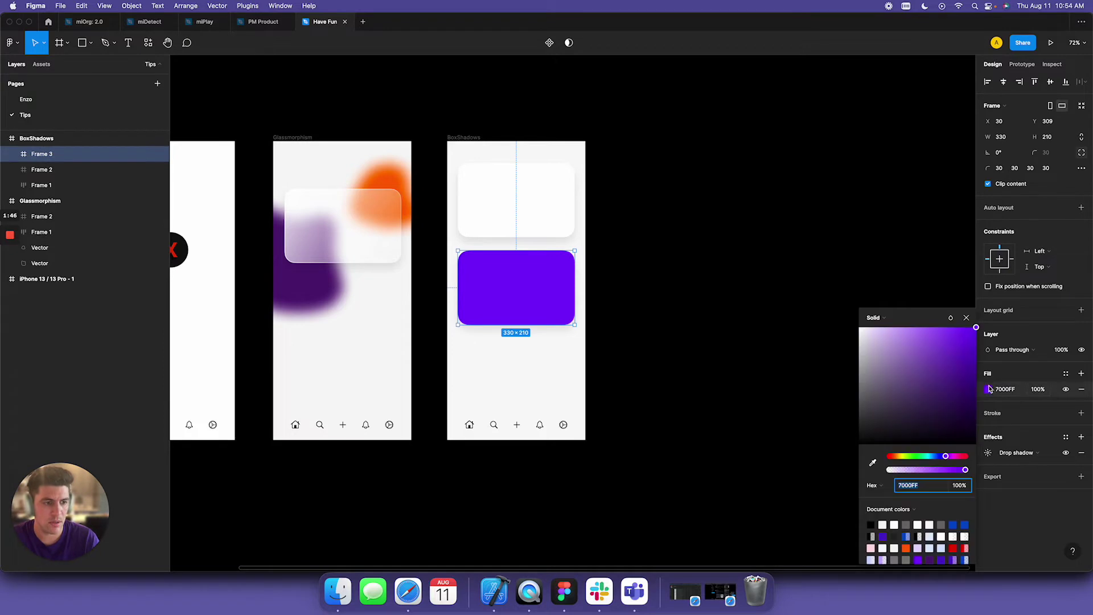
left_click(973, 340)
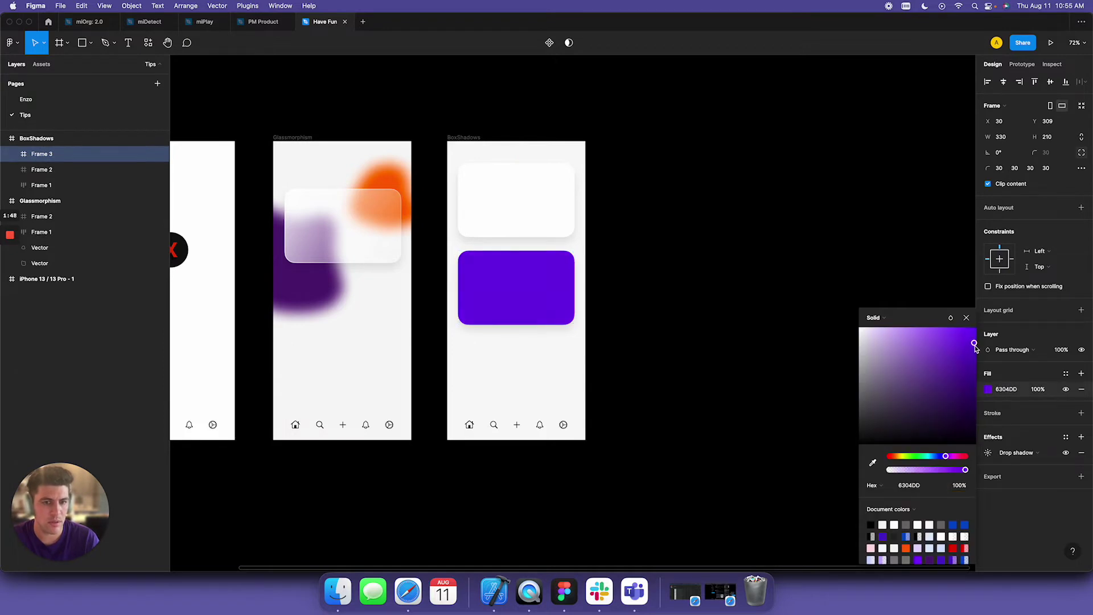
Recolour the purple card's drop shadow with the card's own fill colour 6504E0 at 100% opacity
left_click(1012, 392)
key("super+c")
left_click(824, 321)
left_click(541, 288)
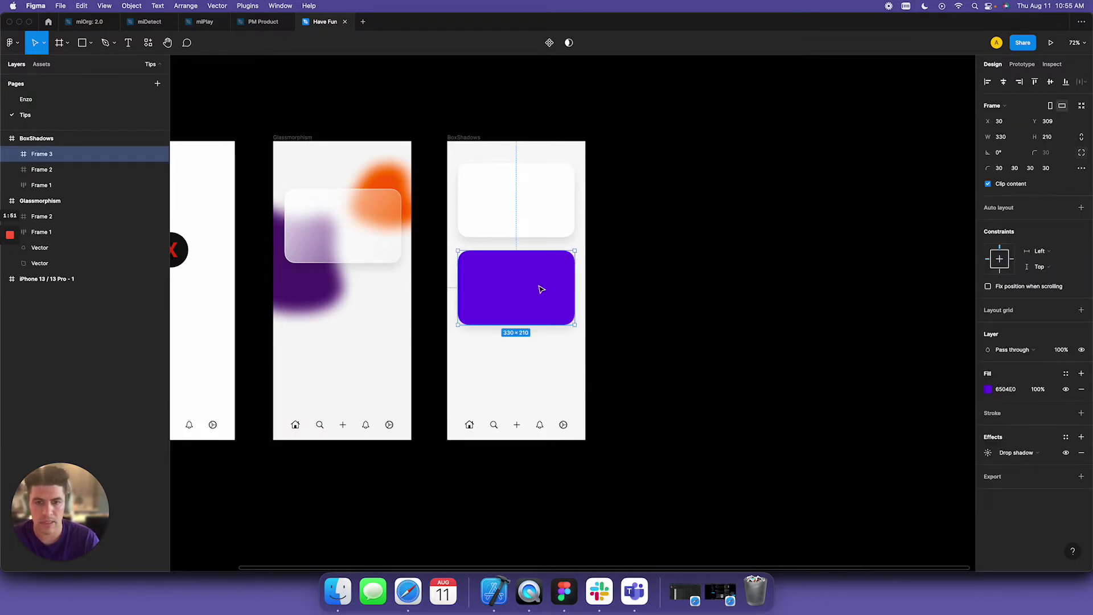
left_click(988, 454)
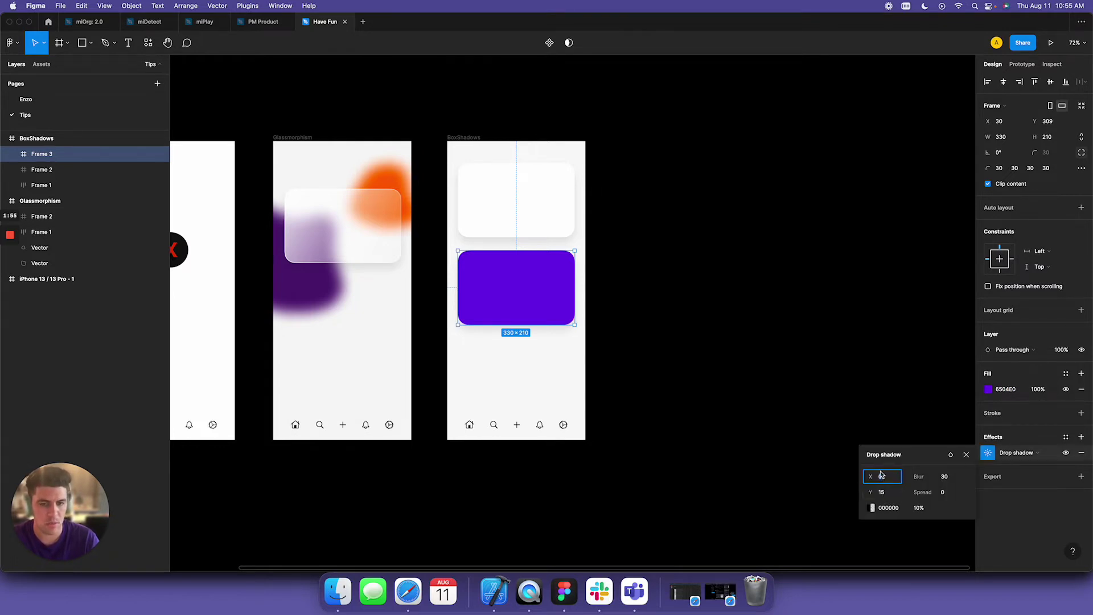
left_click(892, 507)
key("super+v")
key("Tab")
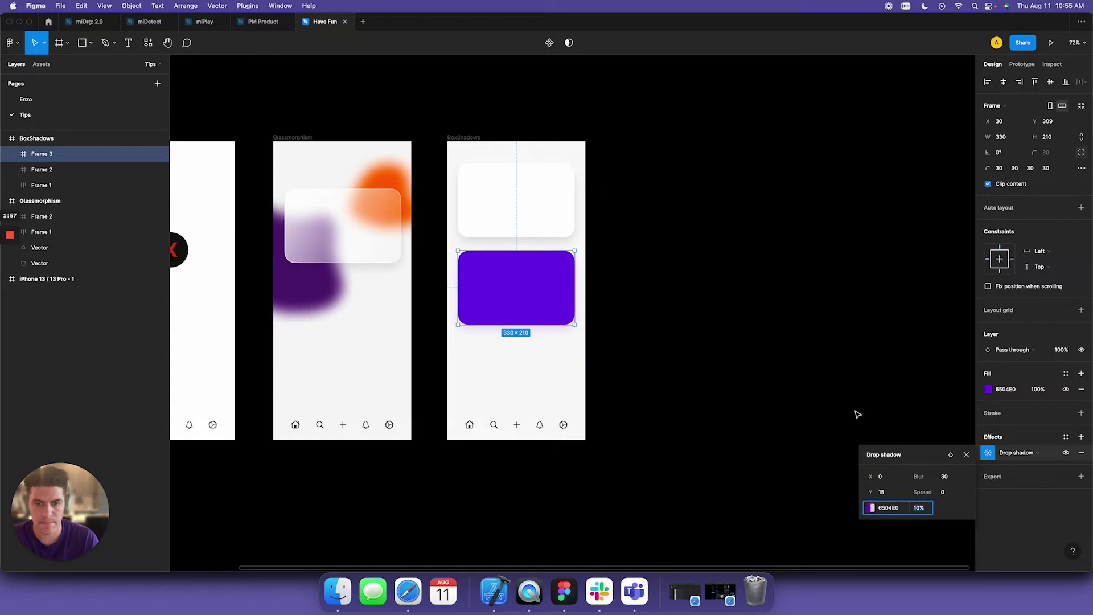
key("Return")
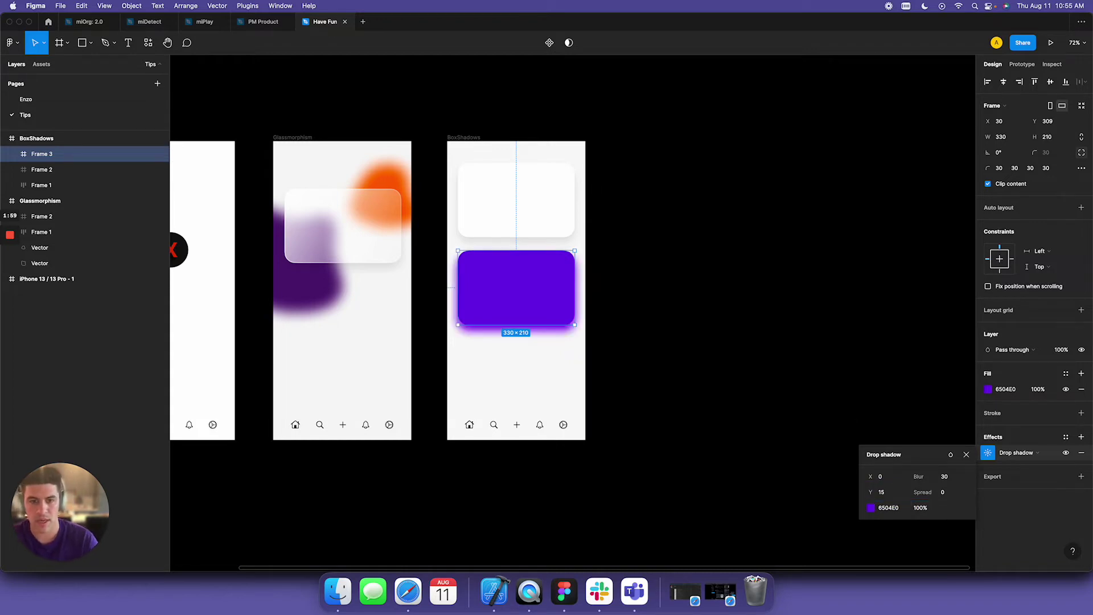
left_click(896, 496)
left_click(813, 366)
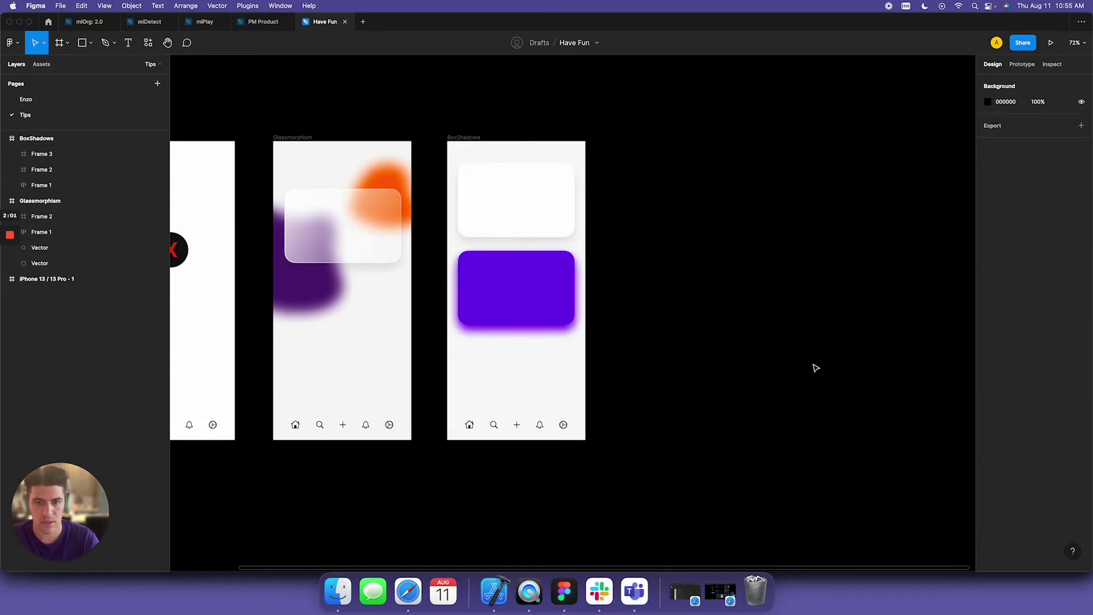
Set the purple card's drop shadow to a Y offset of 20 and a blur of 40
left_click(552, 308)
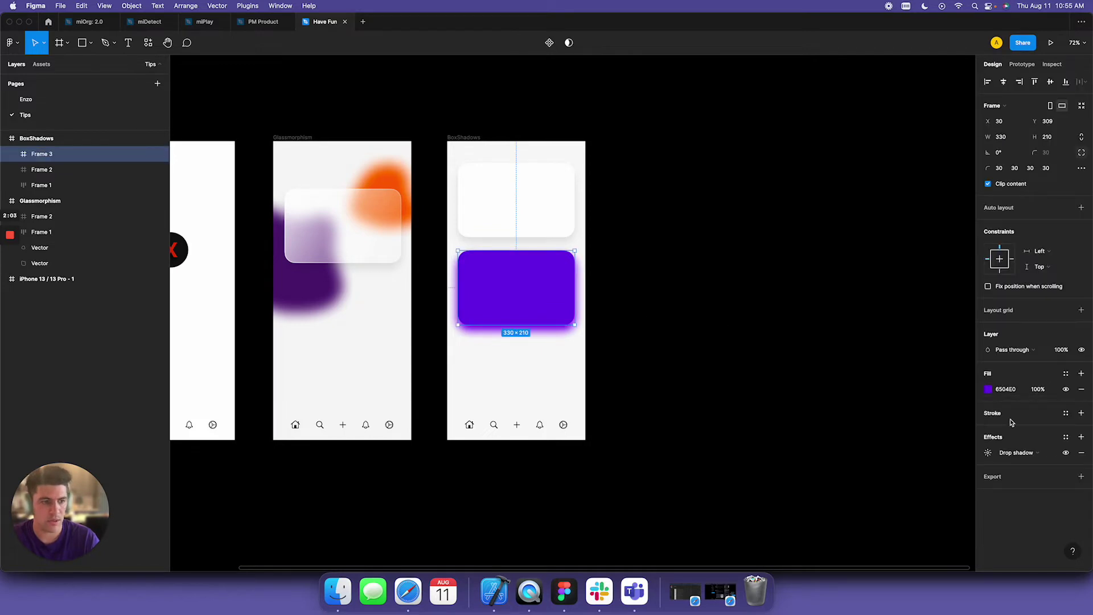
left_click(988, 453)
left_click(901, 495)
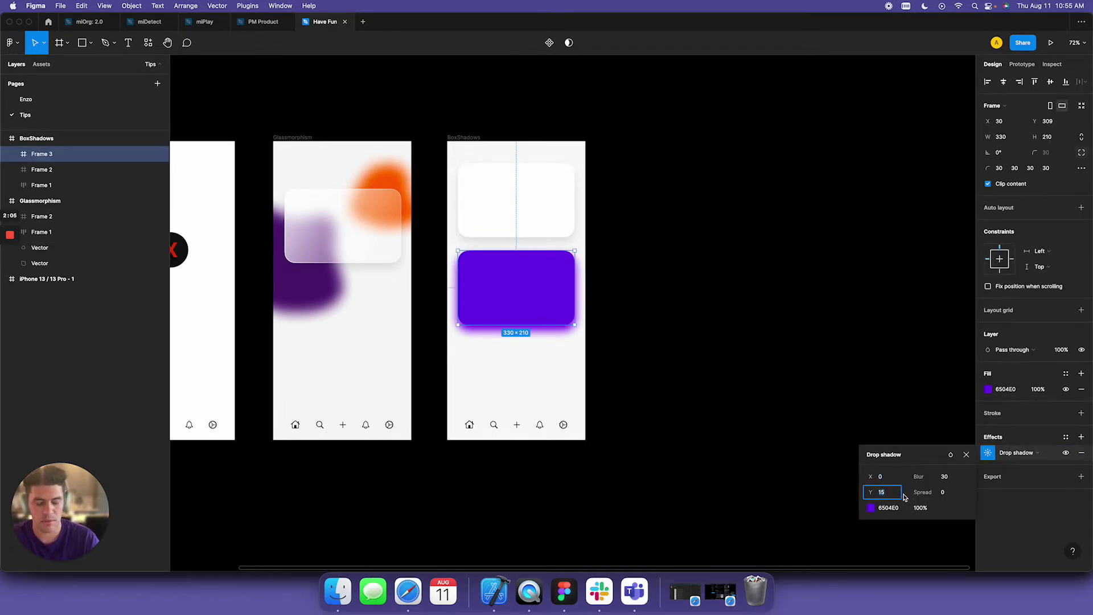
type("20")
key("Tab")
type("40")
key("Return")
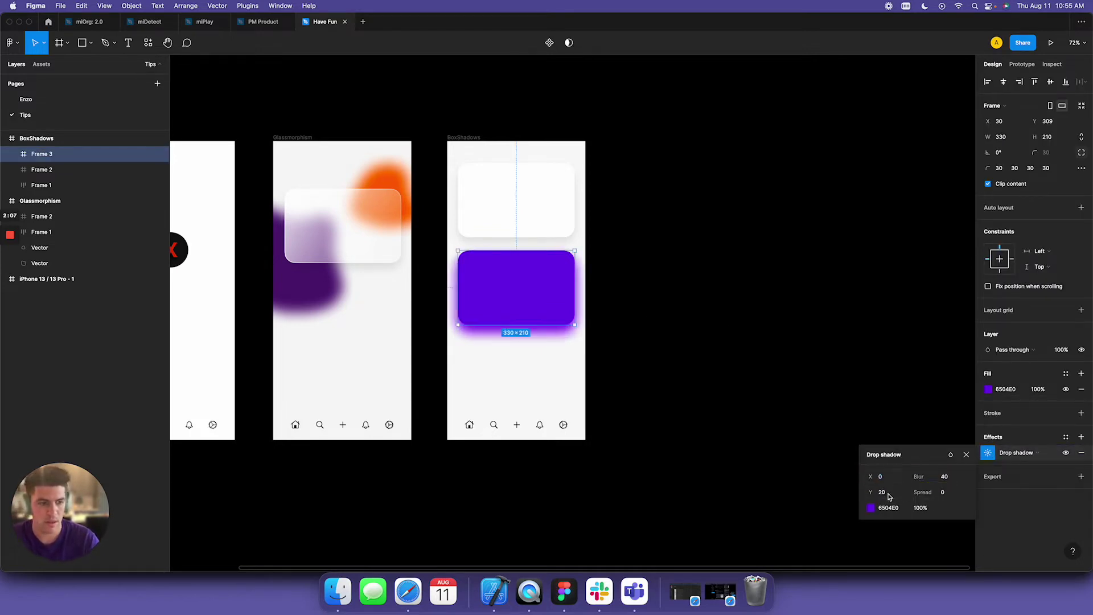
Set the purple card's drop shadow back to a Y offset of 15 and a blur of 30
left_click(890, 493)
type("15")
key("Tab")
type("30")
key("Return")
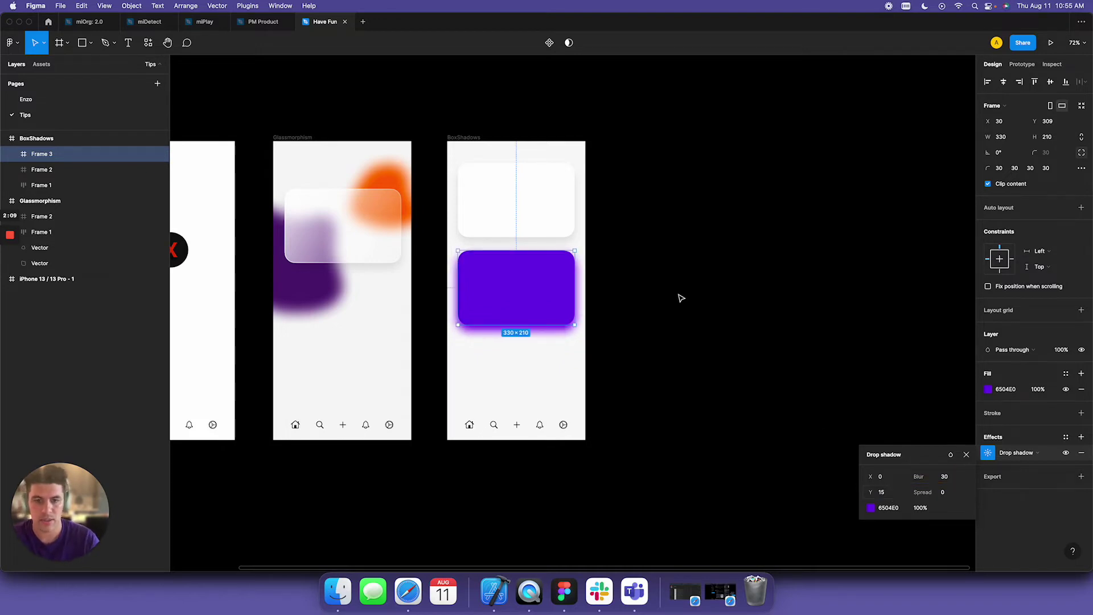
Try the darker purple 3E028A as the purple card's fill, and undo the change
left_click(681, 297)
left_click(496, 305)
left_click(988, 389)
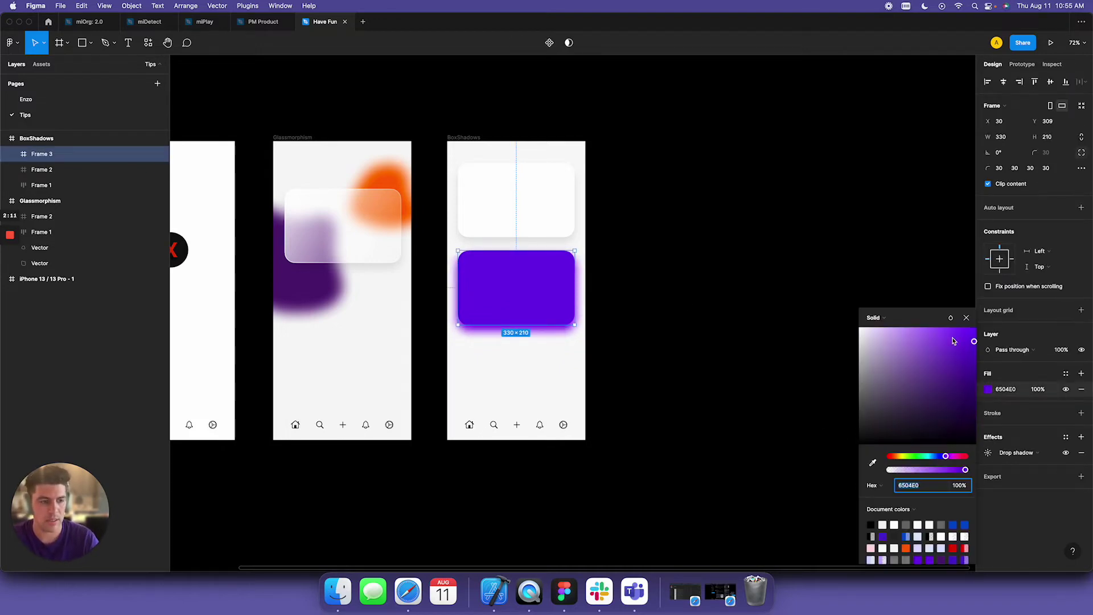
left_click_drag(974, 343, 975, 388)
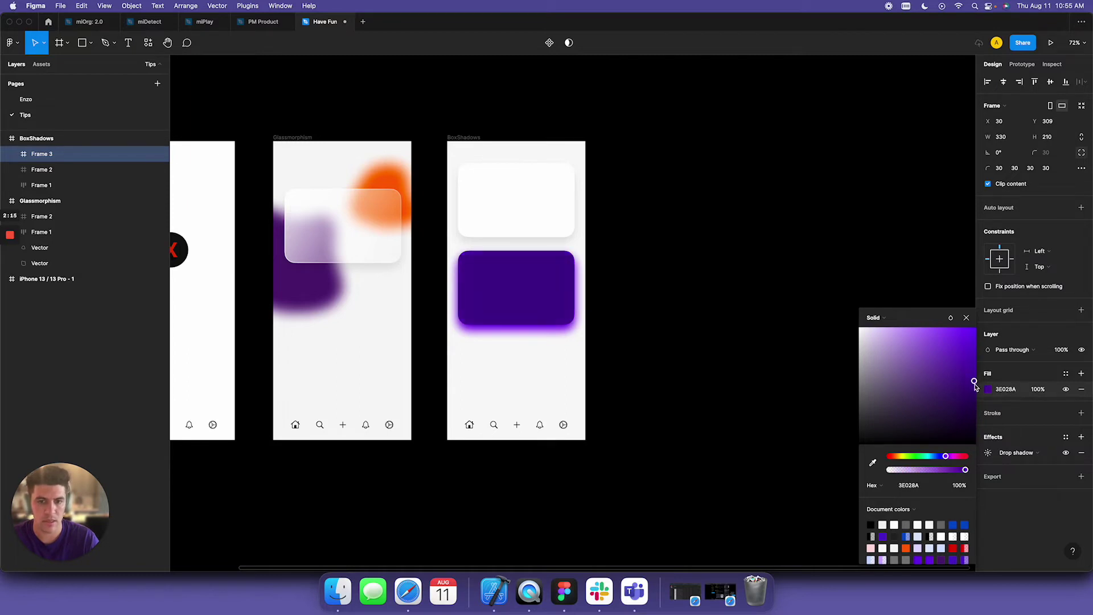
left_click(989, 454)
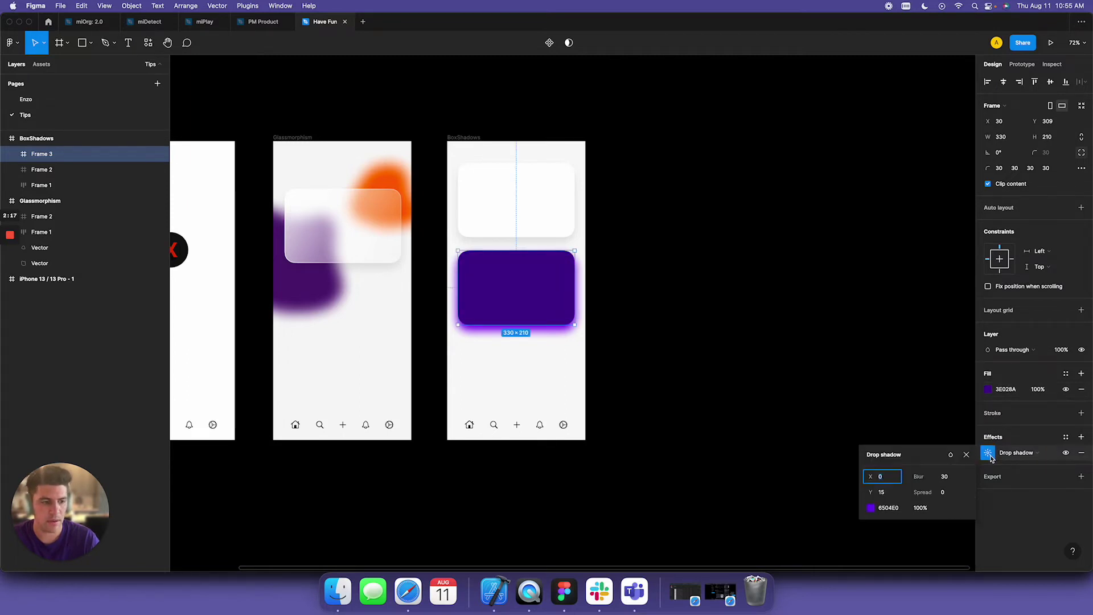
left_click(861, 382)
key("super+z")
key("super+z")
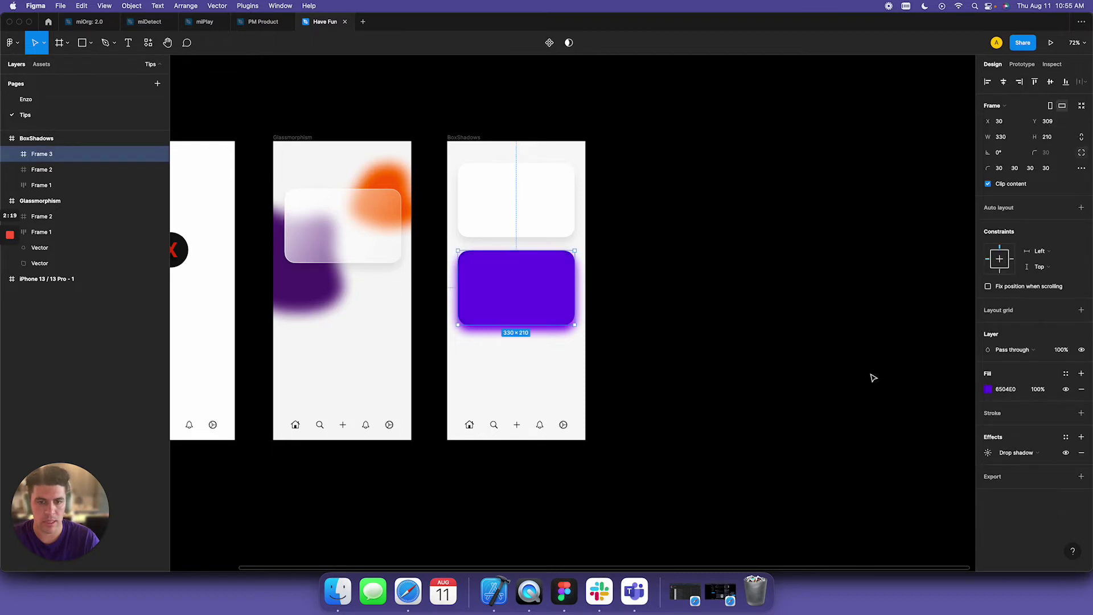
Change the purple card's drop shadow to the darker purple 420293 at 53% opacity
left_click(988, 453)
left_click(871, 508)
mouse_move(852, 362)
left_mouse_down()
mouse_move(856, 351)
mouse_move(858, 380)
left_mouse_up()
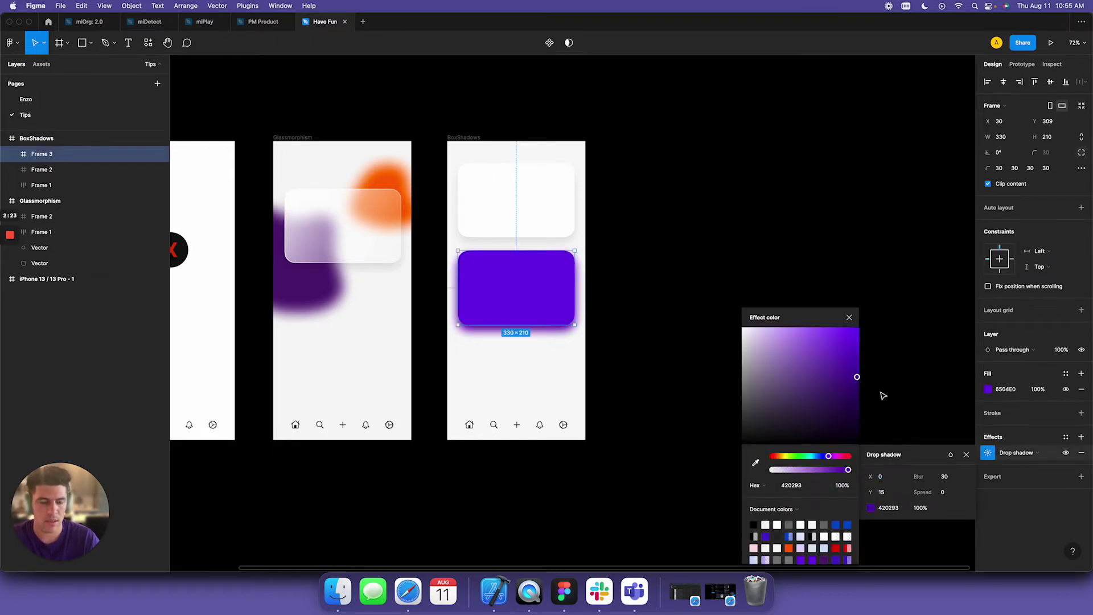
left_click_drag(848, 472, 813, 472)
left_click(848, 317)
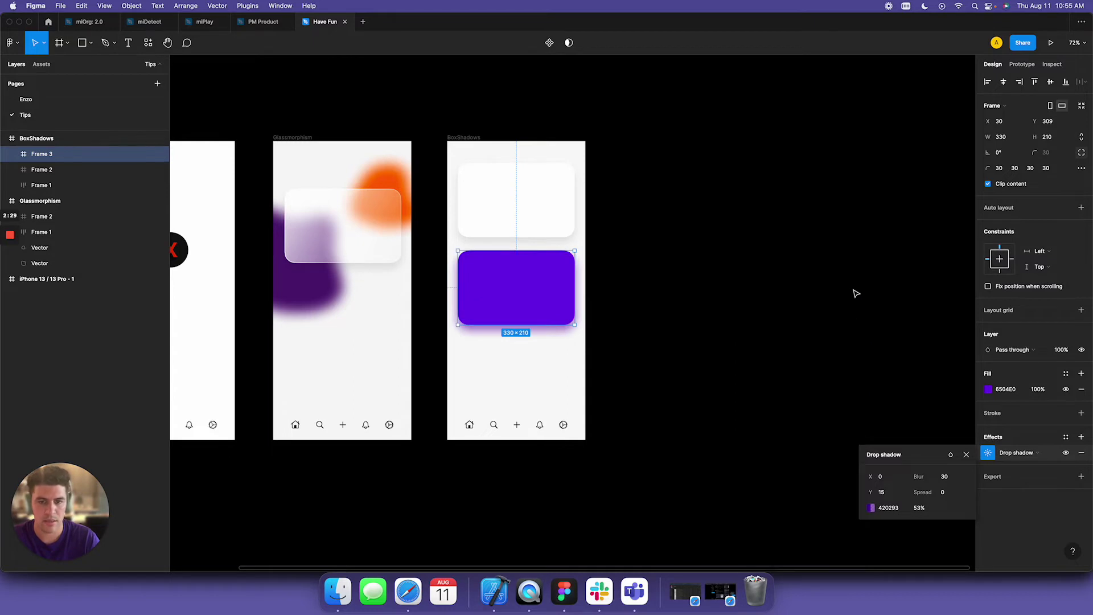
left_click(858, 295)
Soften the purple card's drop shadow with a blur of 40 and a Y offset of 20
left_click(528, 310)
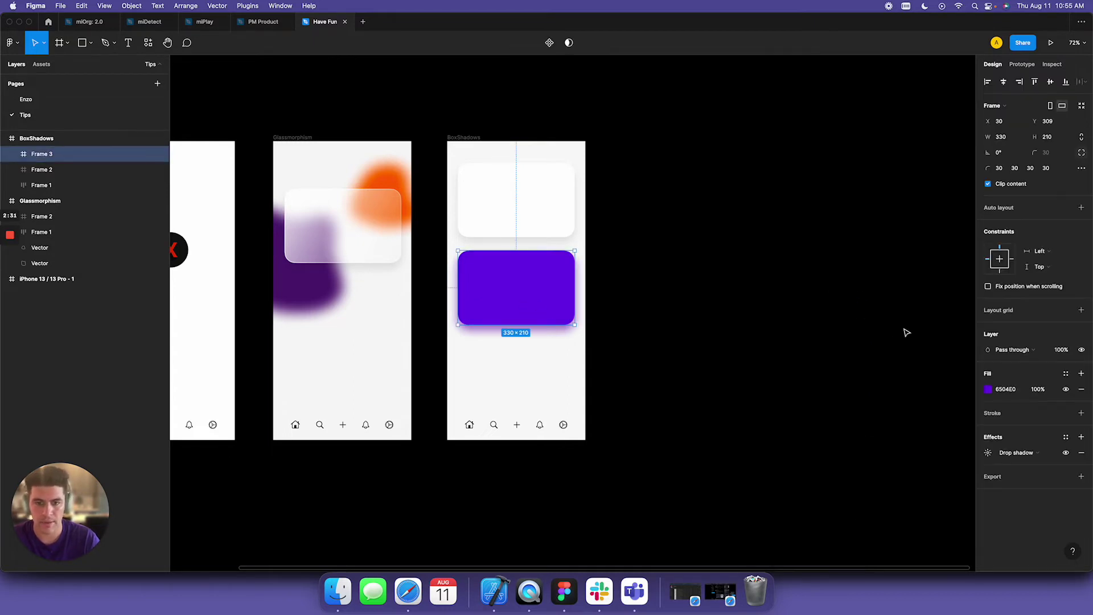
left_click(988, 453)
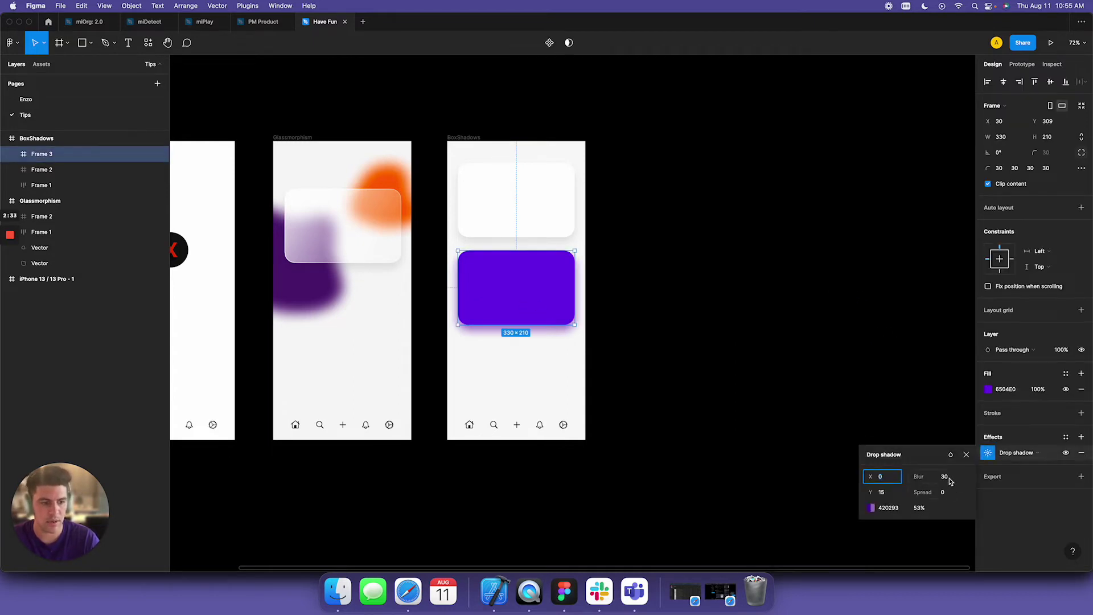
left_click(945, 477)
type("40")
key("Return")
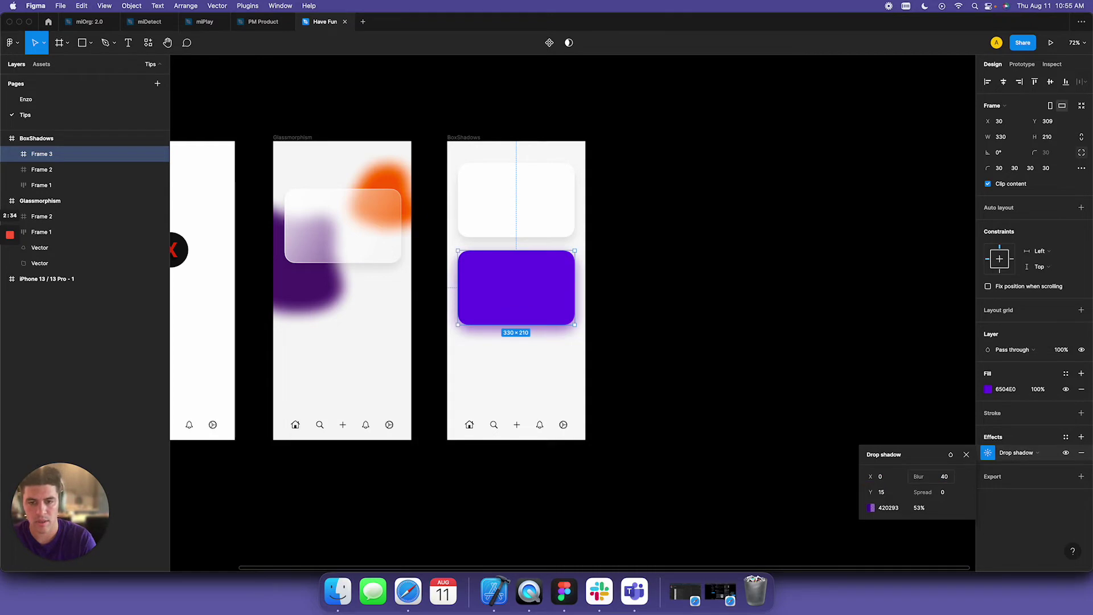
left_click(892, 493)
type("20")
key("Return")
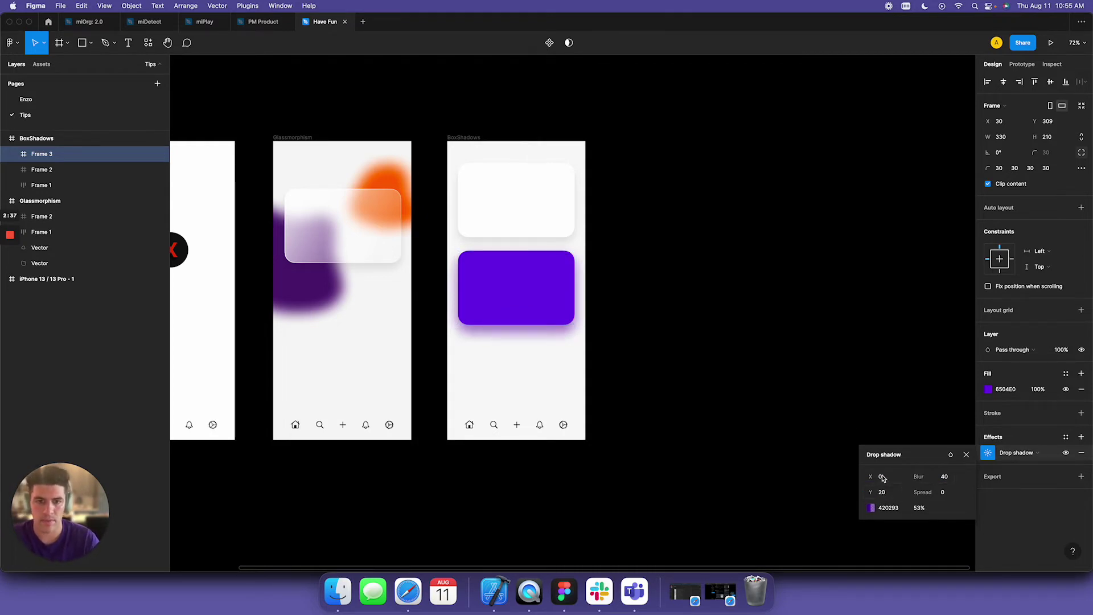
left_click(805, 371)
Combine the white and purple cards into an auto layout
left_click(525, 224)
left_click(525, 311, "shift")
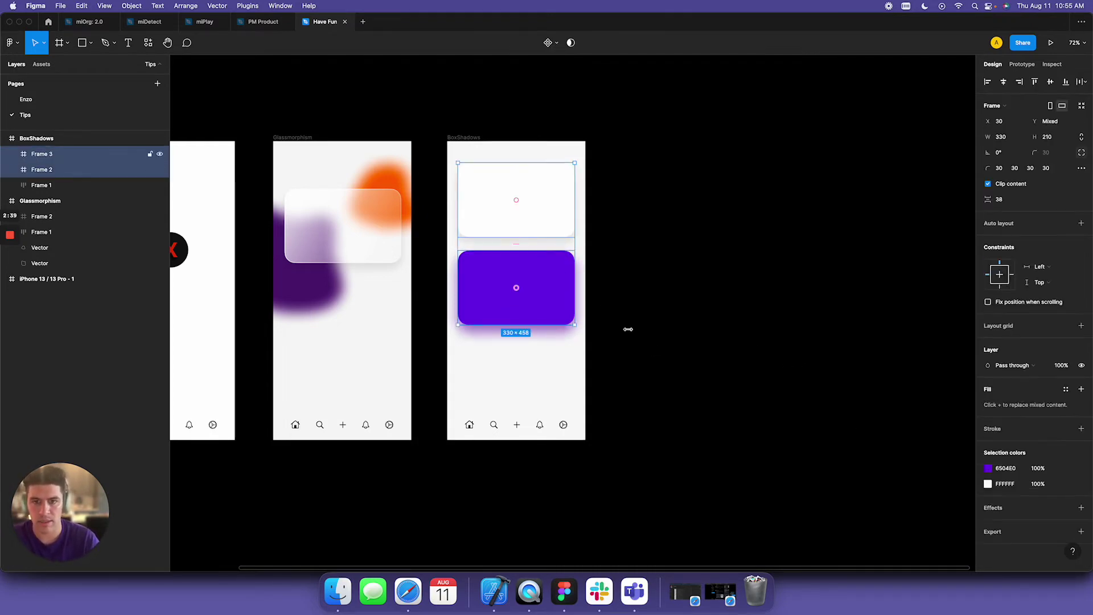
key("shift+a")
left_click(622, 257)
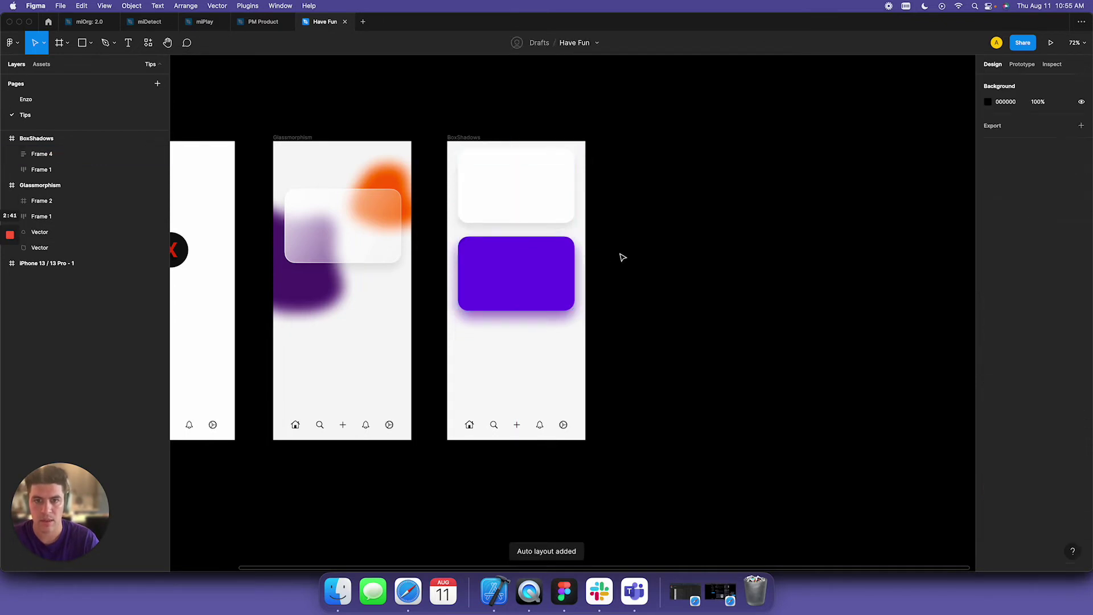
Duplicate the purple card inside the auto layout, and delete the copy
double_click(499, 283)
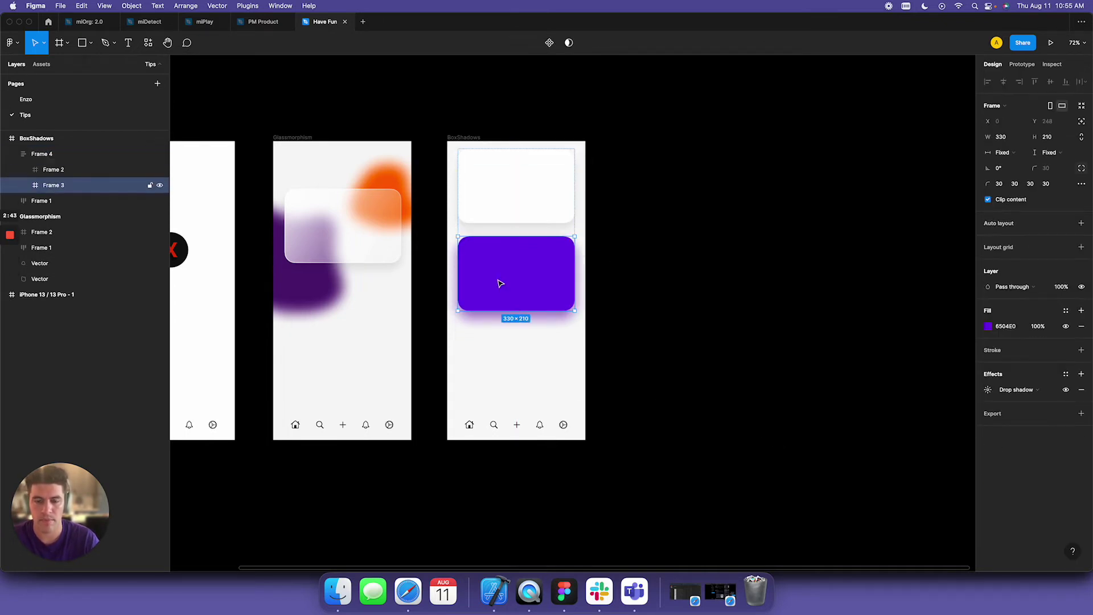
key("super+c")
key("super+v")
left_click(632, 342)
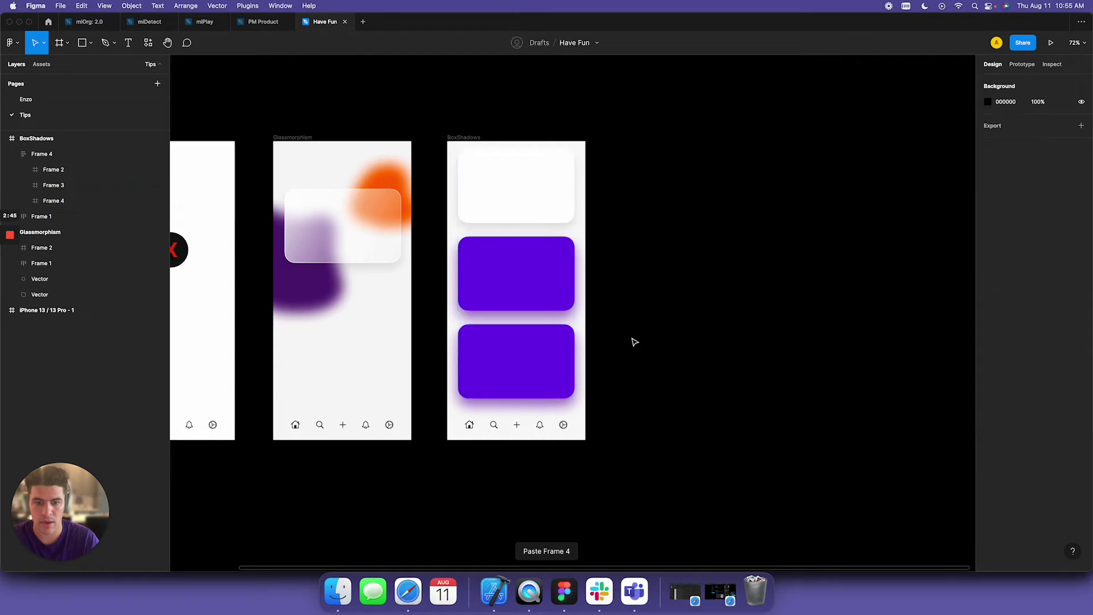
left_click(542, 366)
left_click(510, 345)
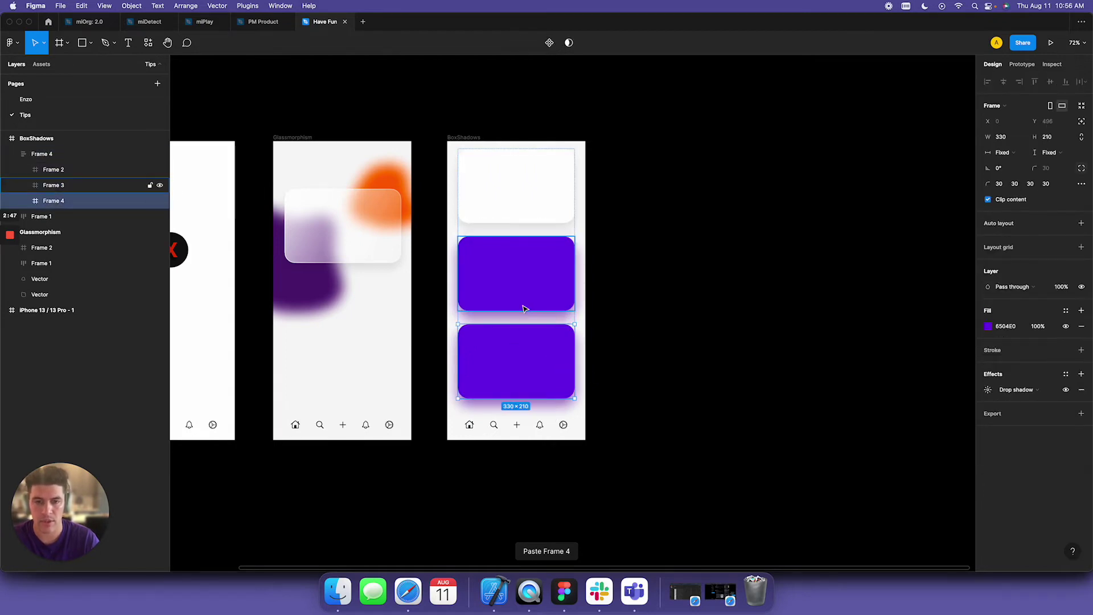
key("BackSpace")
scroll(525, 307, "left", 10)
scroll(570, 245, "right", 10)
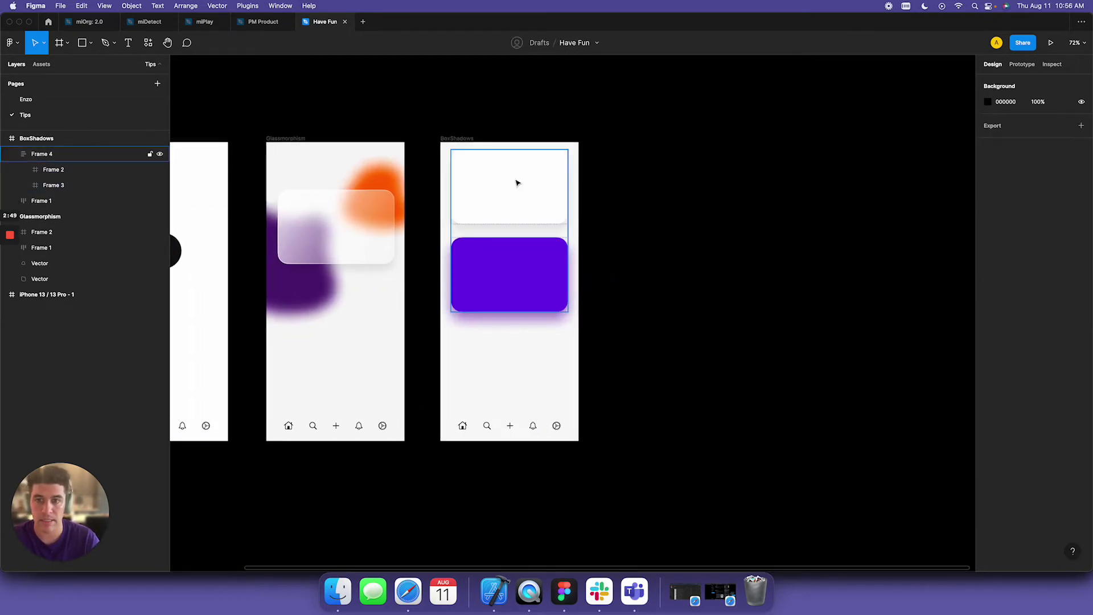
Duplicate the white card inside the auto layout and reorder the copy below the purple card
left_click(517, 180)
left_click(527, 207)
key("super+c")
key("super+v")
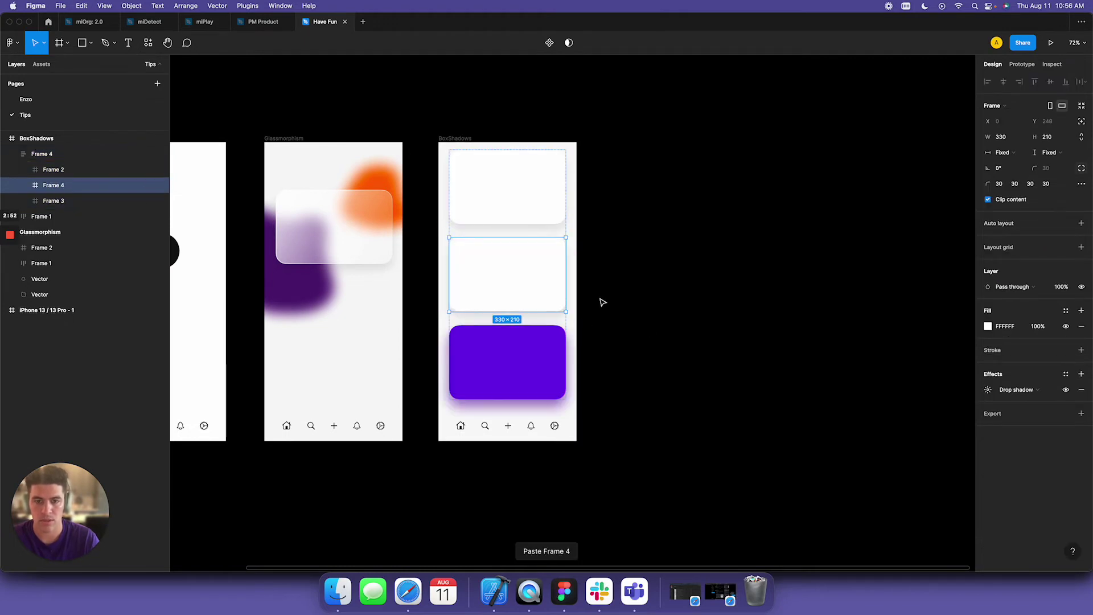
key("Down")
left_click(618, 424)
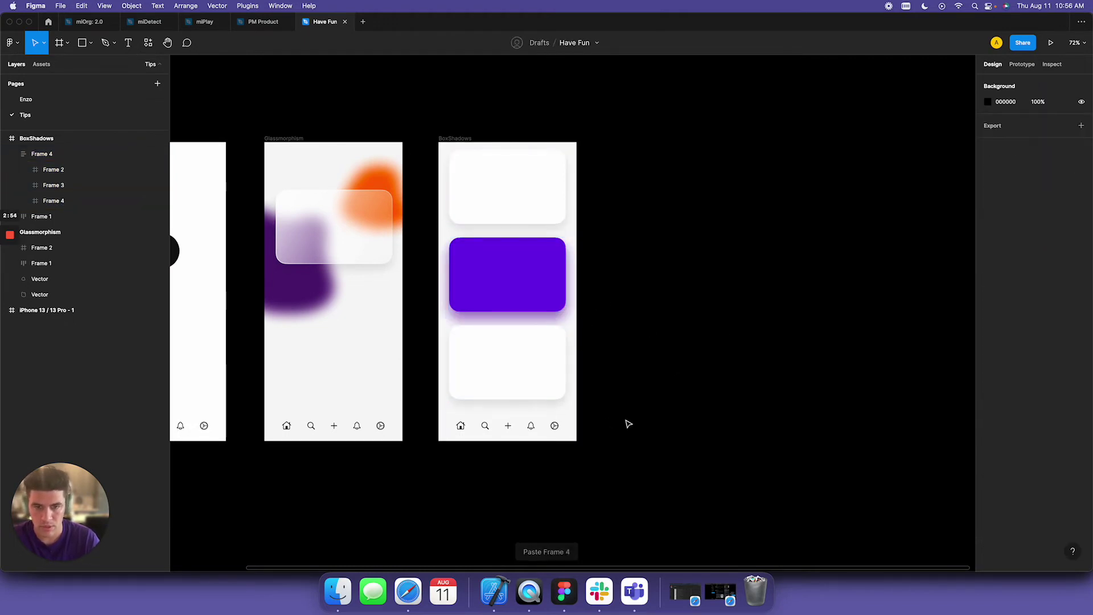
Ungroup the auto layout frame so the three cards sit directly in the BoxShadows frame
scroll(626, 423, "right", 1)
left_click(507, 345)
double_click(506, 347)
left_click(617, 319)
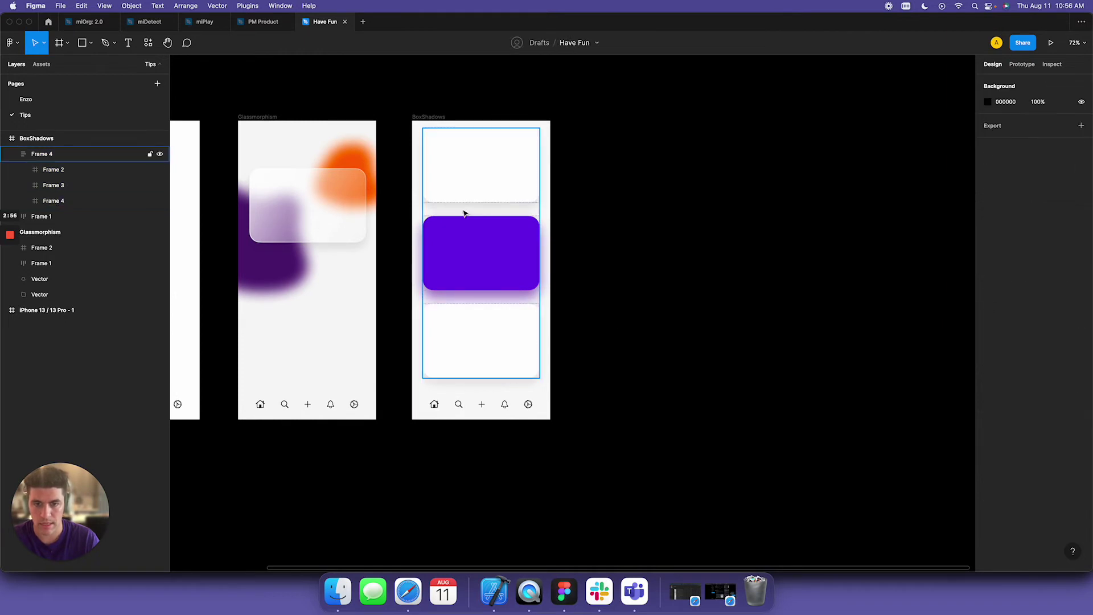
left_click(464, 213)
key("shift+super+g")
Check the drop shadow settings of the bottom white card
left_click(507, 356)
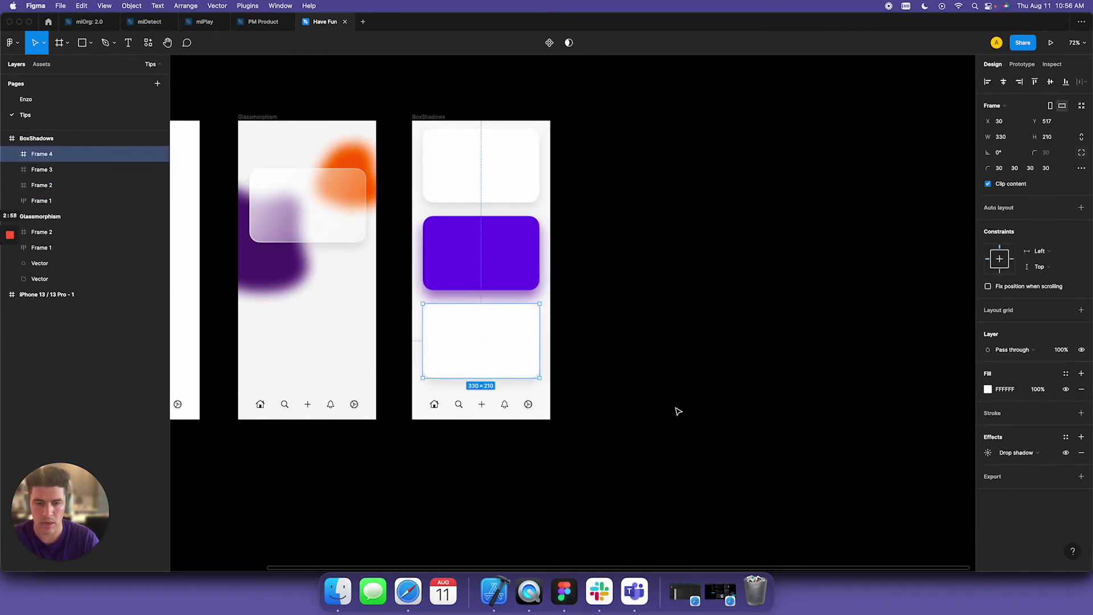
left_click(991, 455)
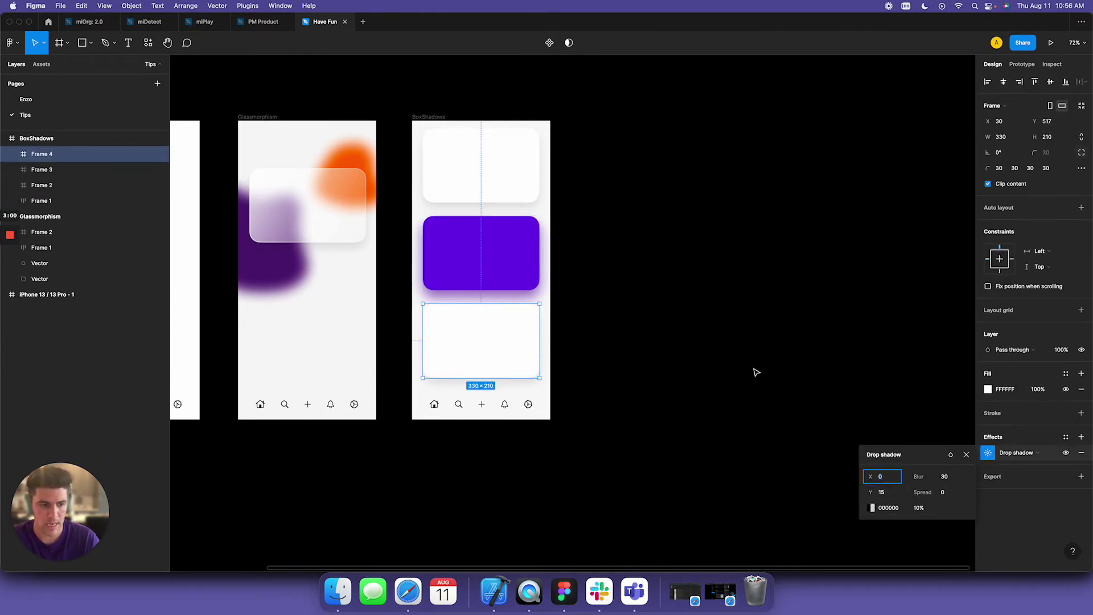
left_click(756, 372)
left_click(538, 350)
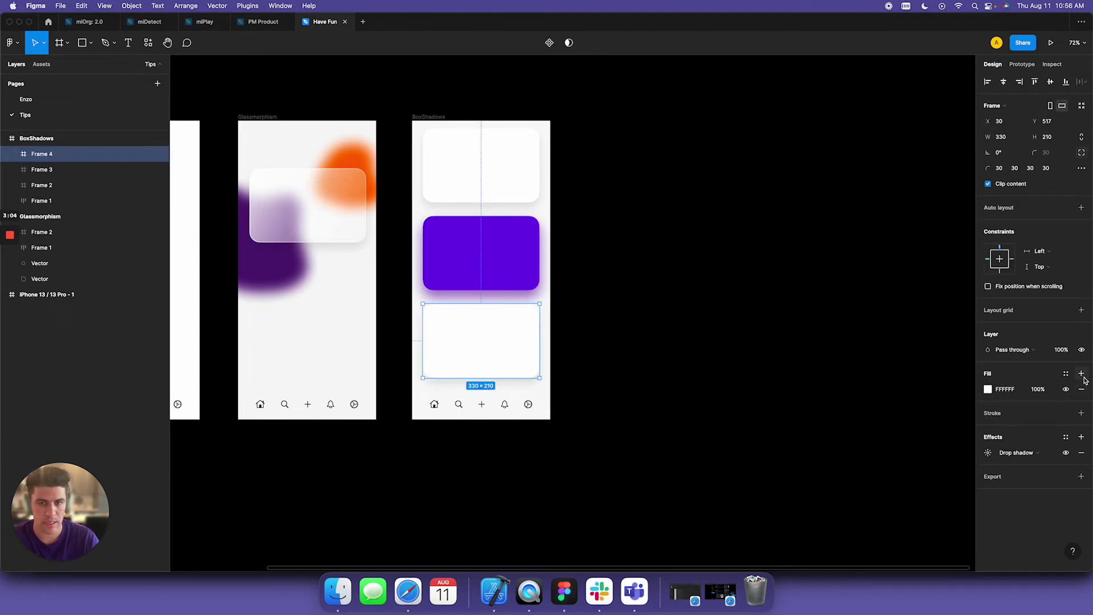
Extend the BoxShadows frame downward well past the cards and delete its navigation icon bar
left_click(428, 117)
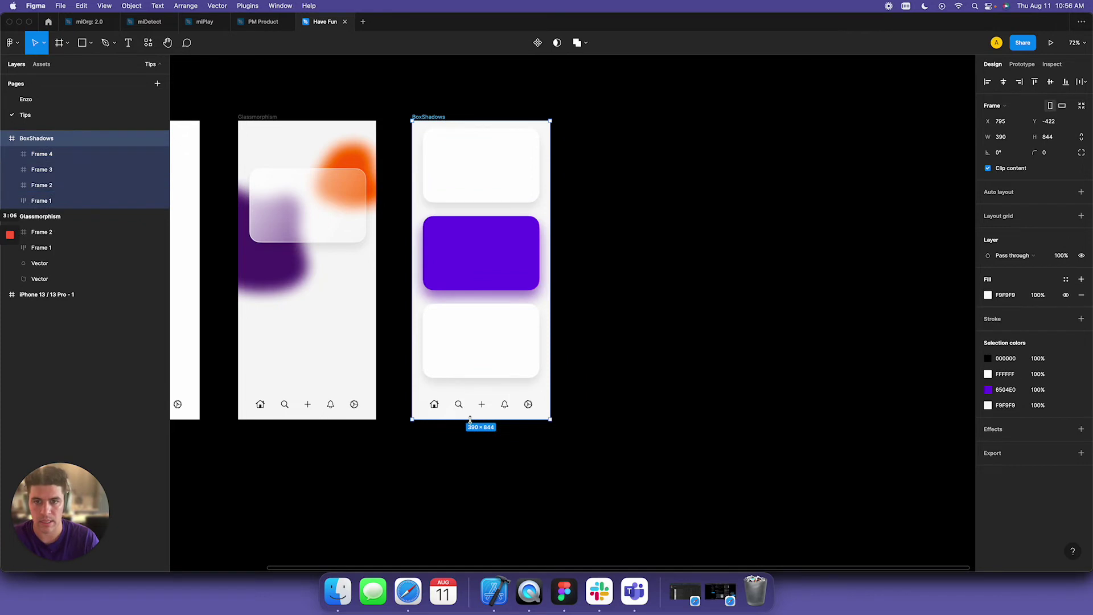
left_click_drag(476, 420, 489, 561)
left_click(491, 383)
key("Delete")
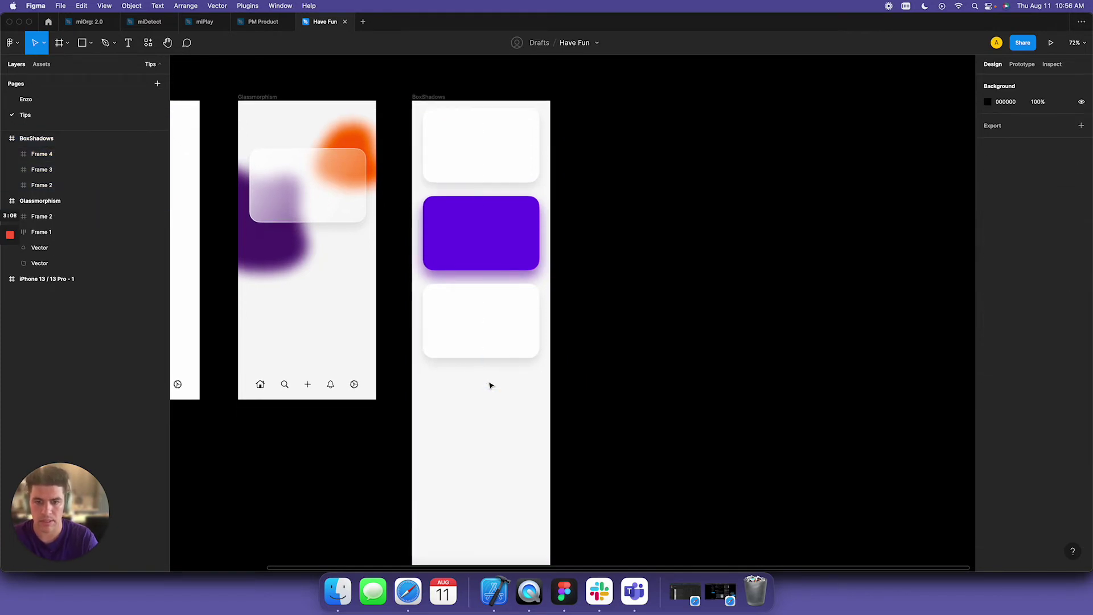
Add a black 000000 inside stroke with a weight of 2 to the bottom white card
left_click(514, 307)
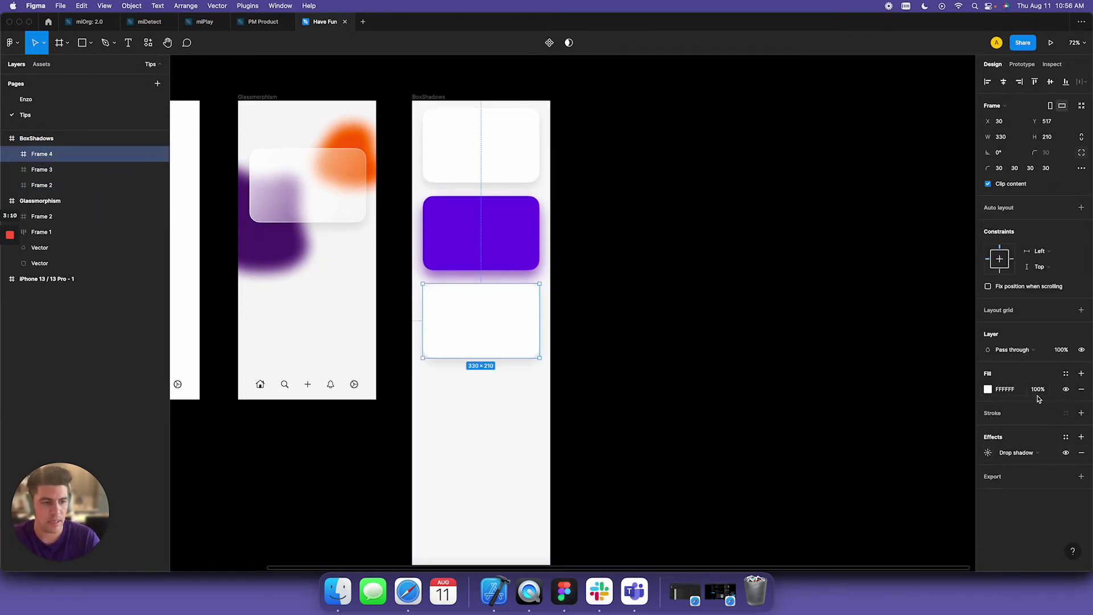
left_click(1081, 413)
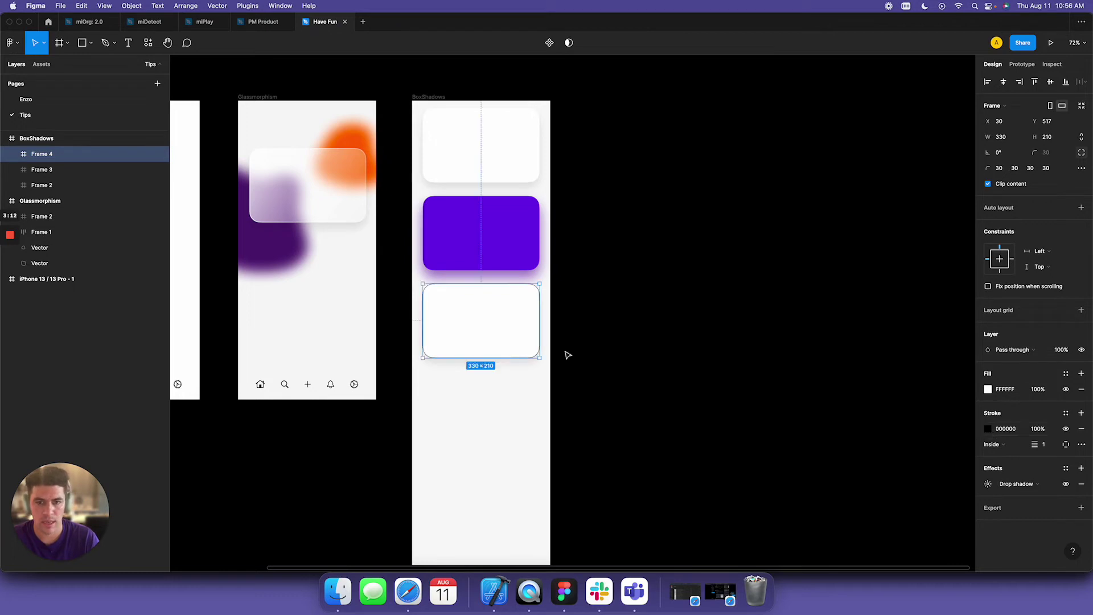
left_click(661, 371)
left_click(498, 341)
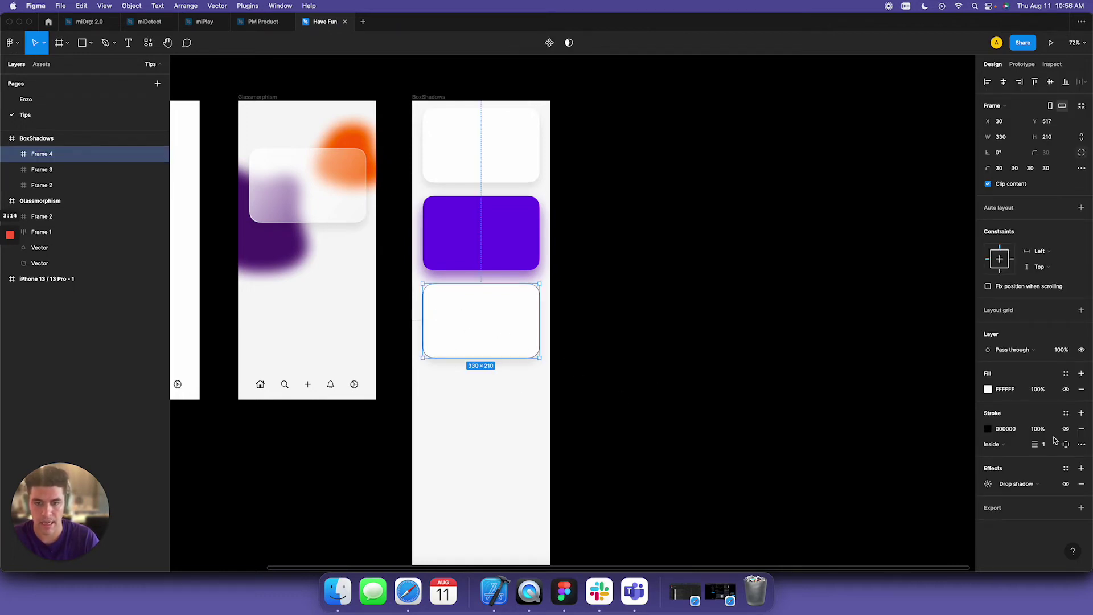
left_click(701, 413)
left_click(515, 350)
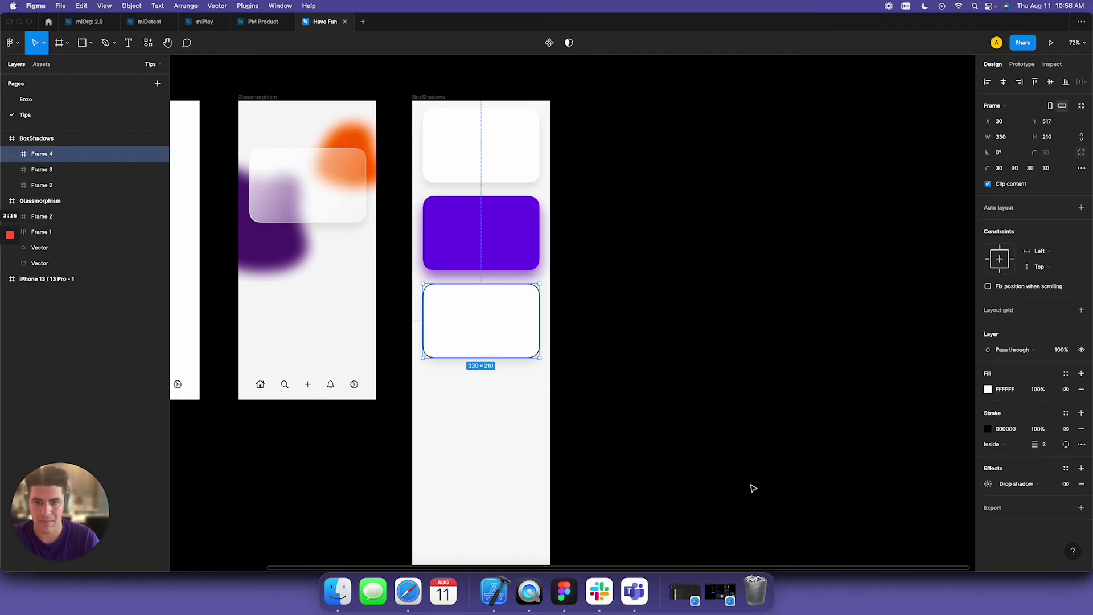
left_click(752, 487)
left_click(462, 349)
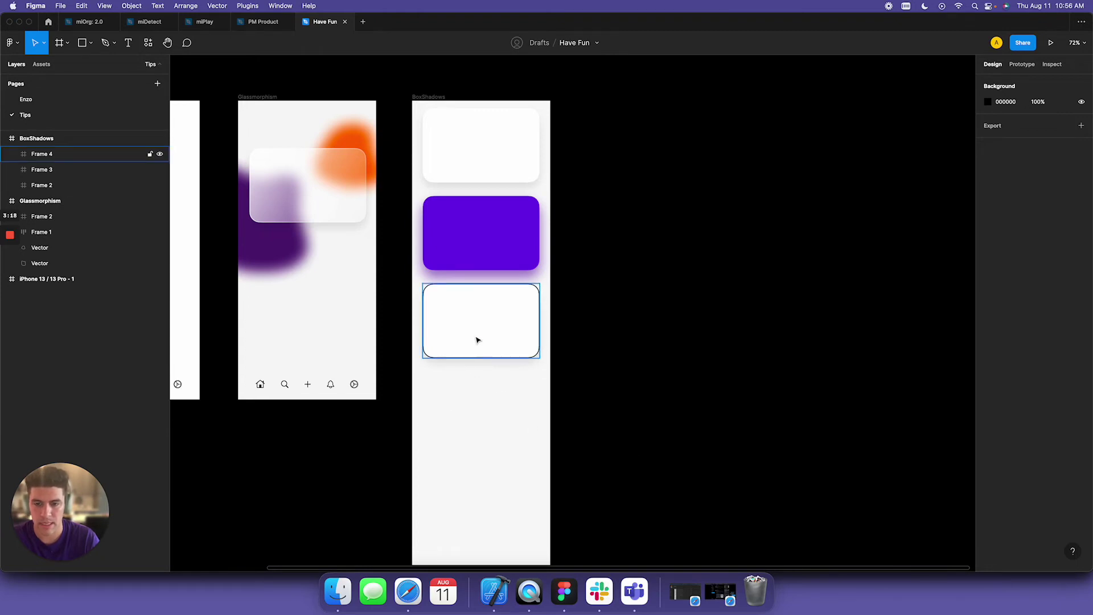
Set the stroke opacity of the bottom white card to 30%
left_click(988, 483)
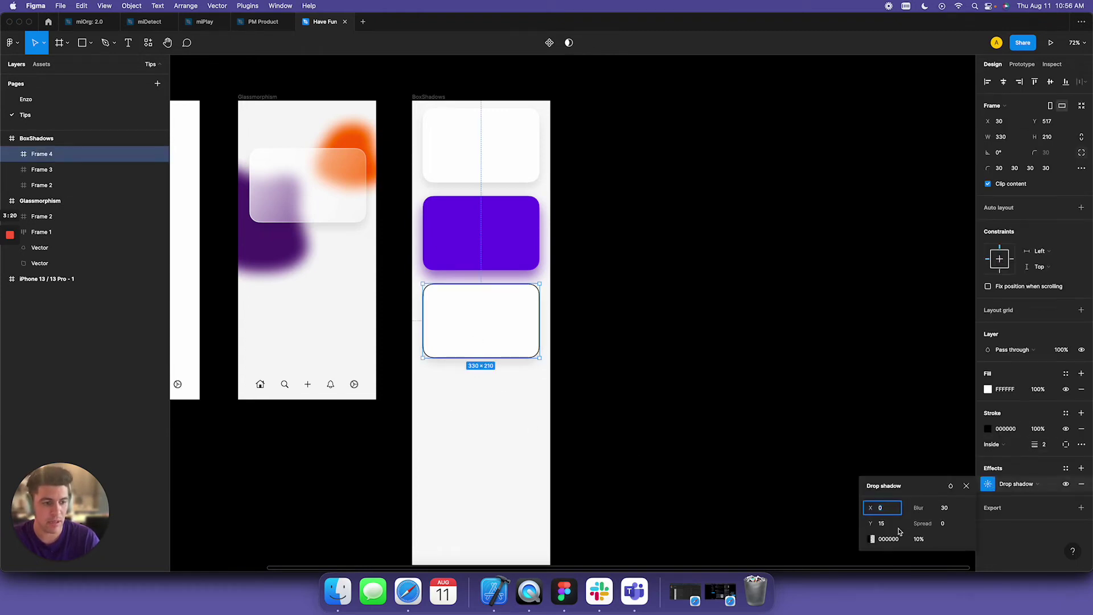
left_click(1038, 430)
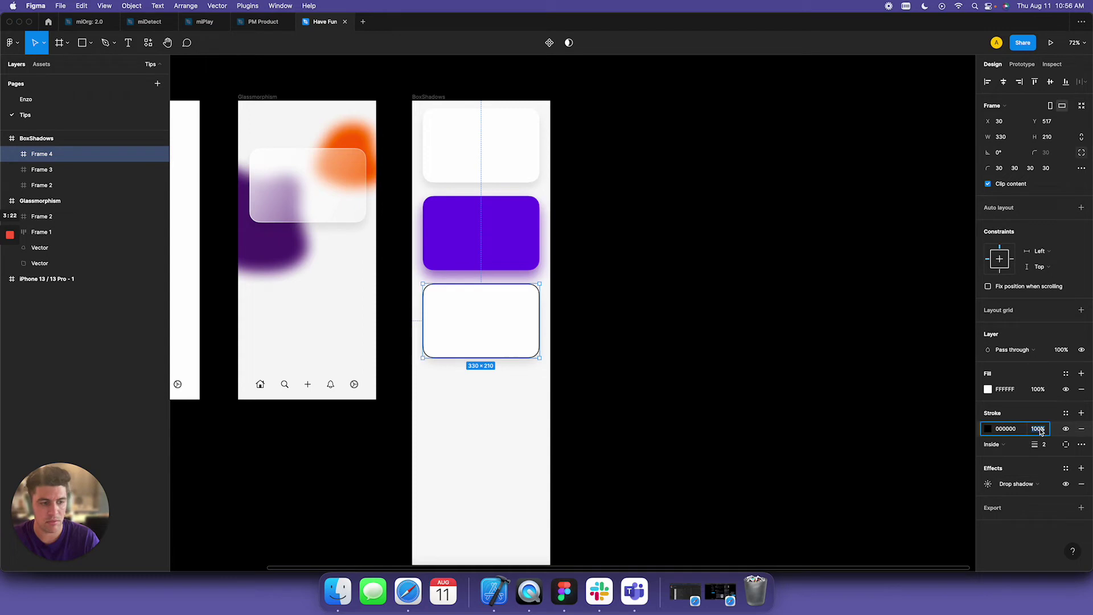
type("30")
key("Return")
left_click(756, 384)
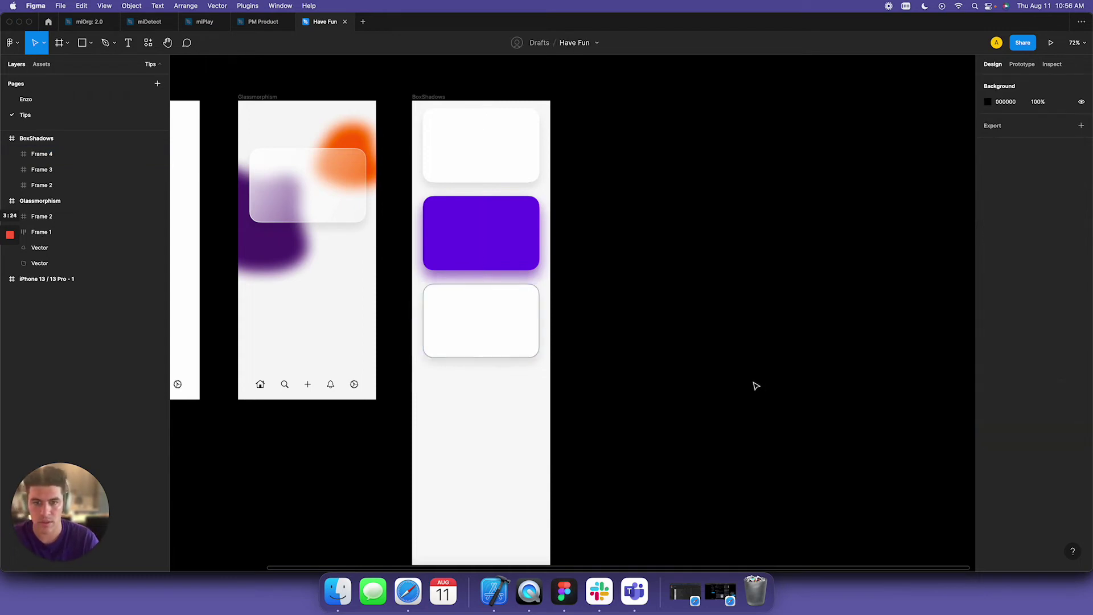
Try a different blend mode on the stroke colour of the bottom white card
left_click(510, 336)
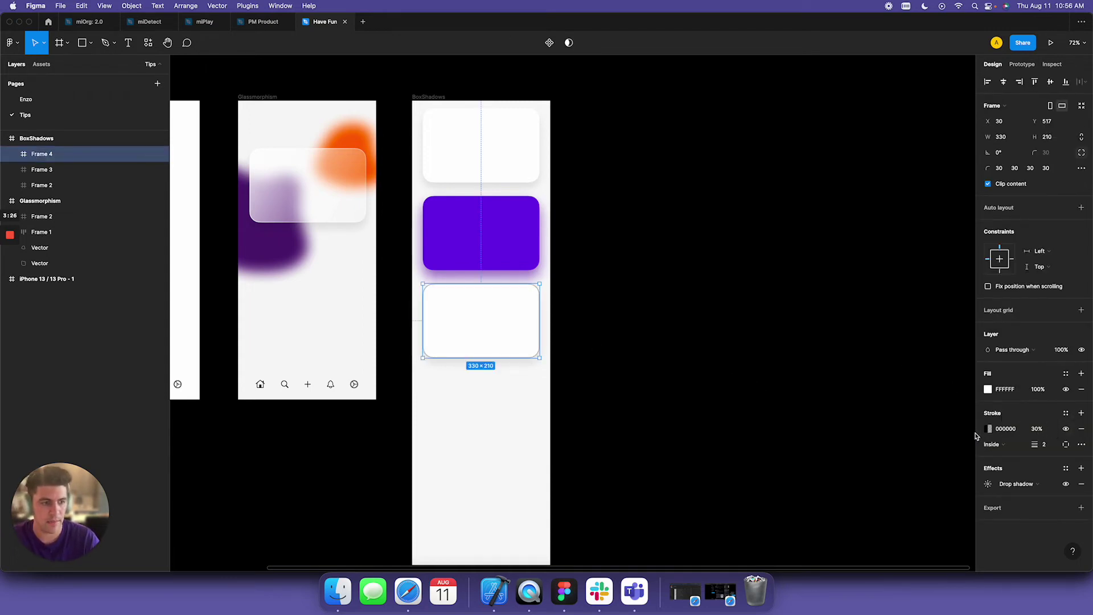
left_click(989, 429)
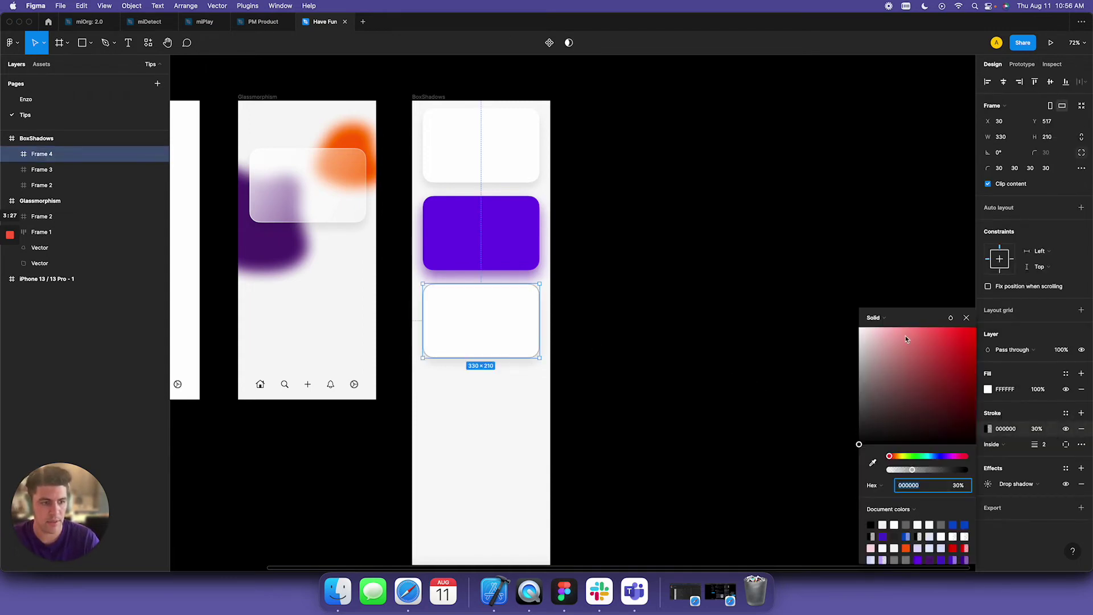
left_click(950, 318)
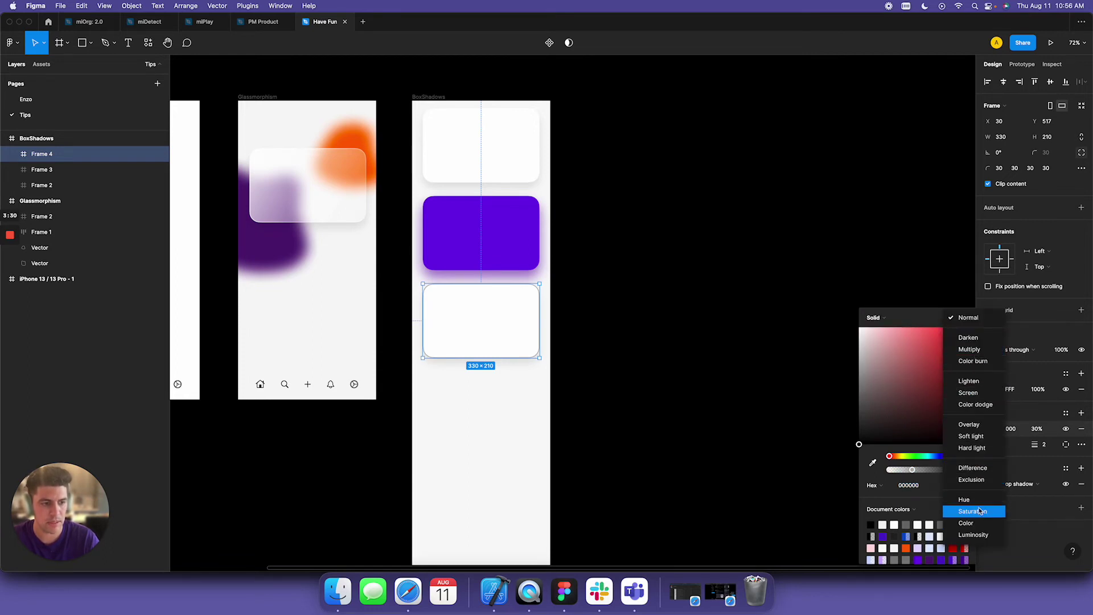
left_click(761, 400)
left_click(750, 396)
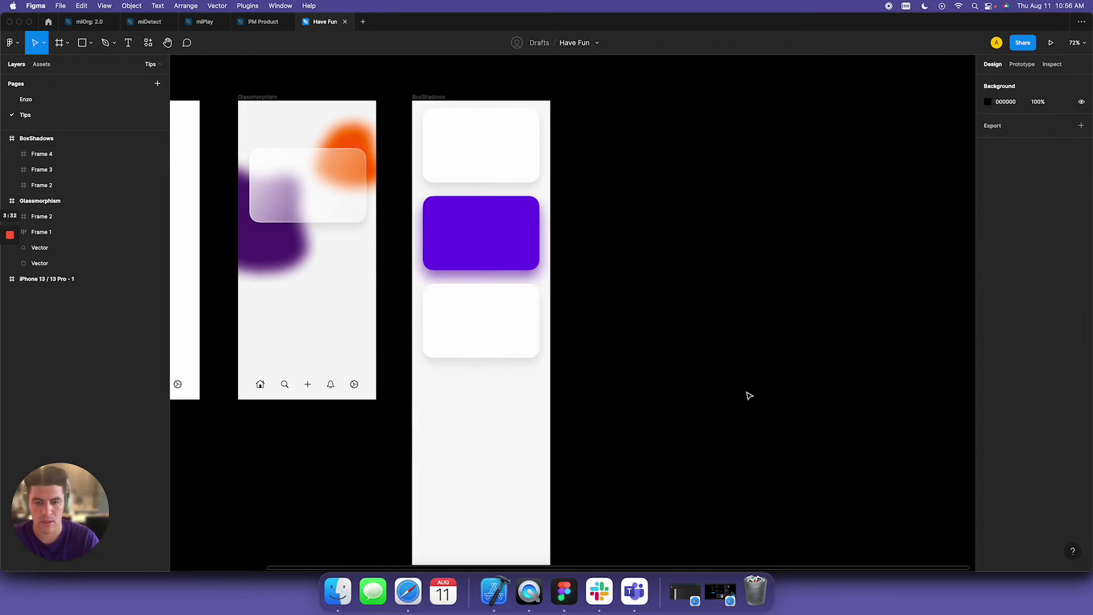
Set the bottom white card's stroke opacity to 100% with the changed blend mode
left_click(507, 349)
left_click(1045, 433)
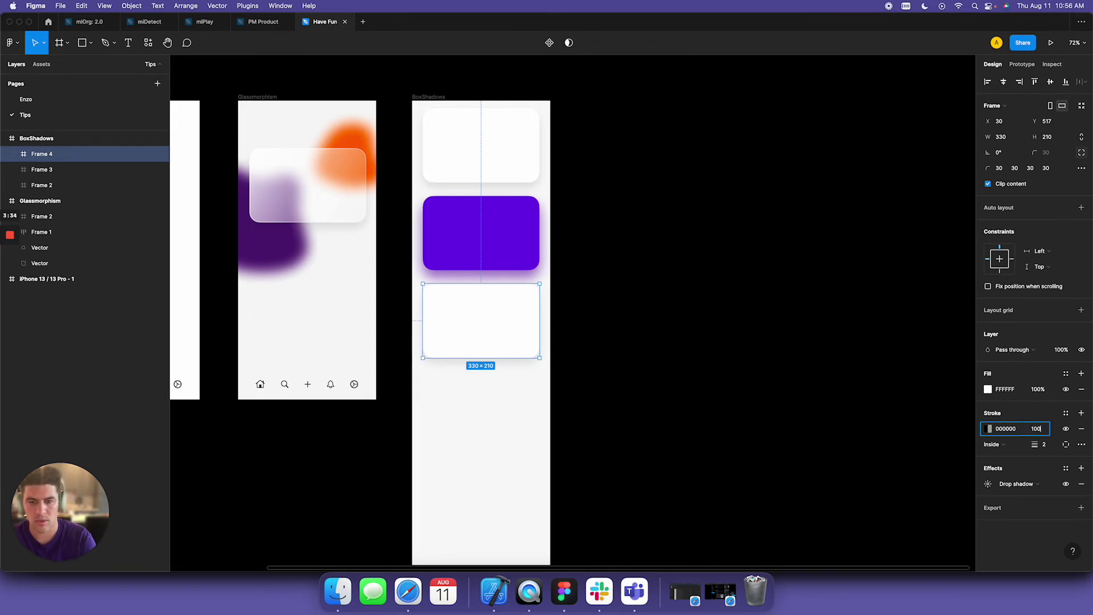
type("100")
key("Return")
left_click(656, 353)
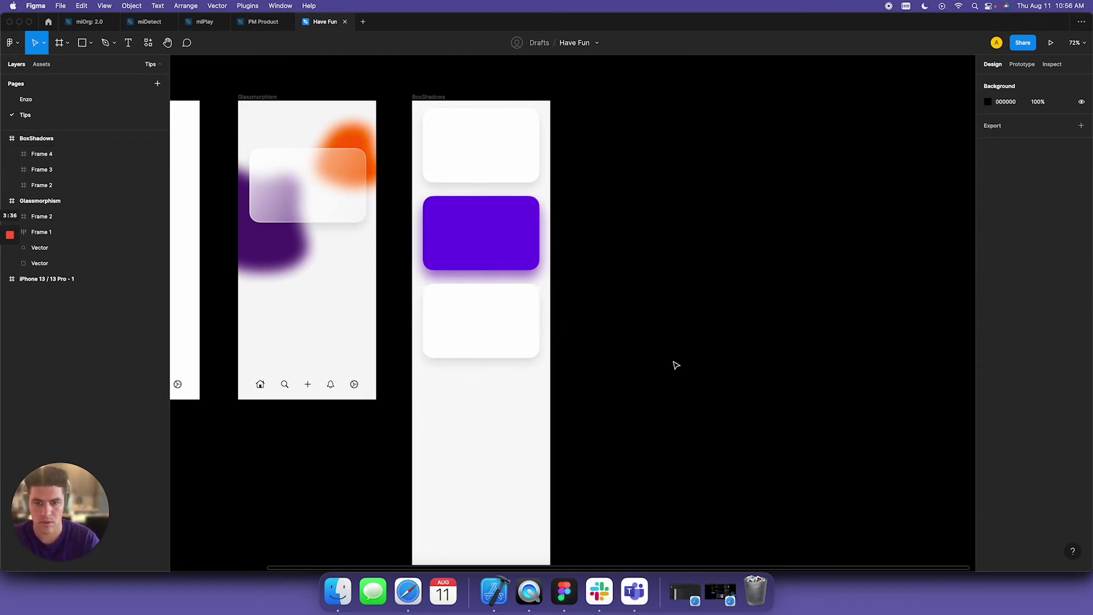
Undo the stroke opacity and blend mode changes on the bottom white card
key("super+z")
left_click(669, 331)
key("super+z")
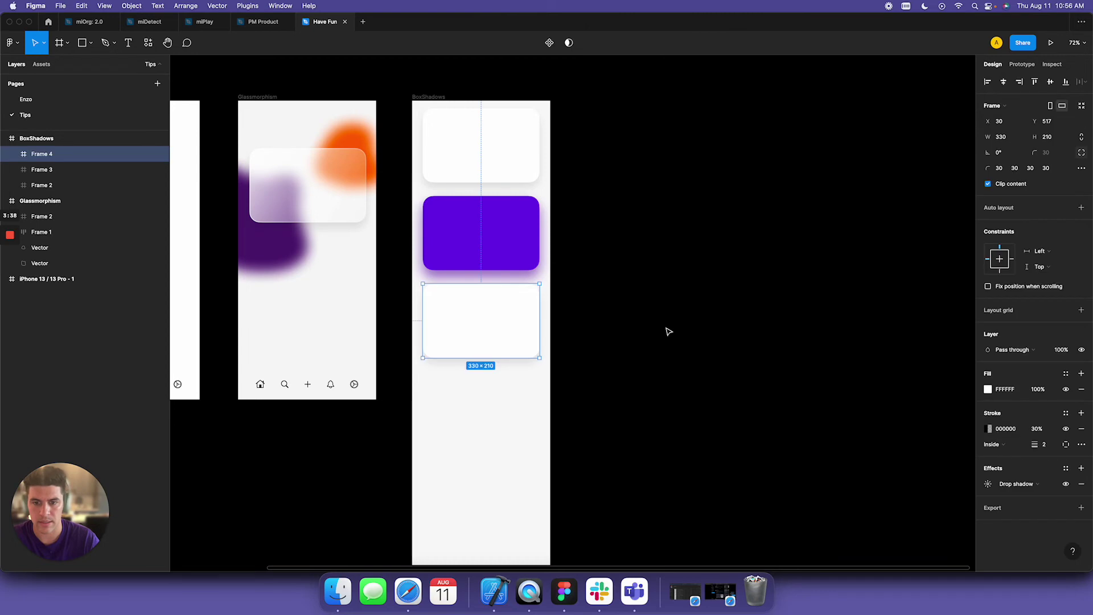
key("super+z")
left_click(713, 343)
Set the stroke opacity of the bottom white card to 40%
left_click(532, 308)
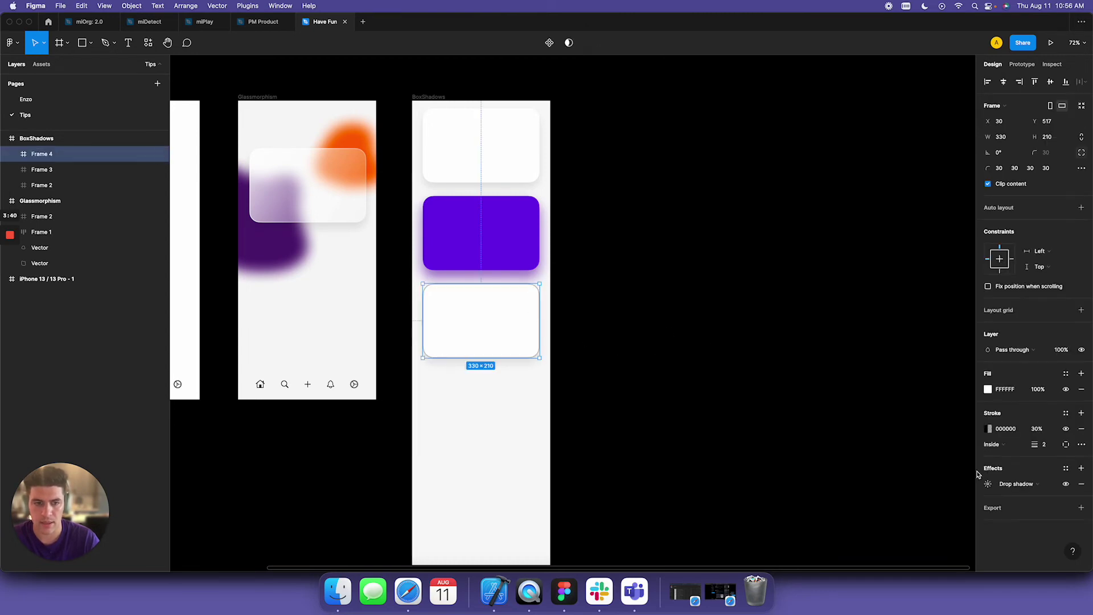
left_click(1035, 434)
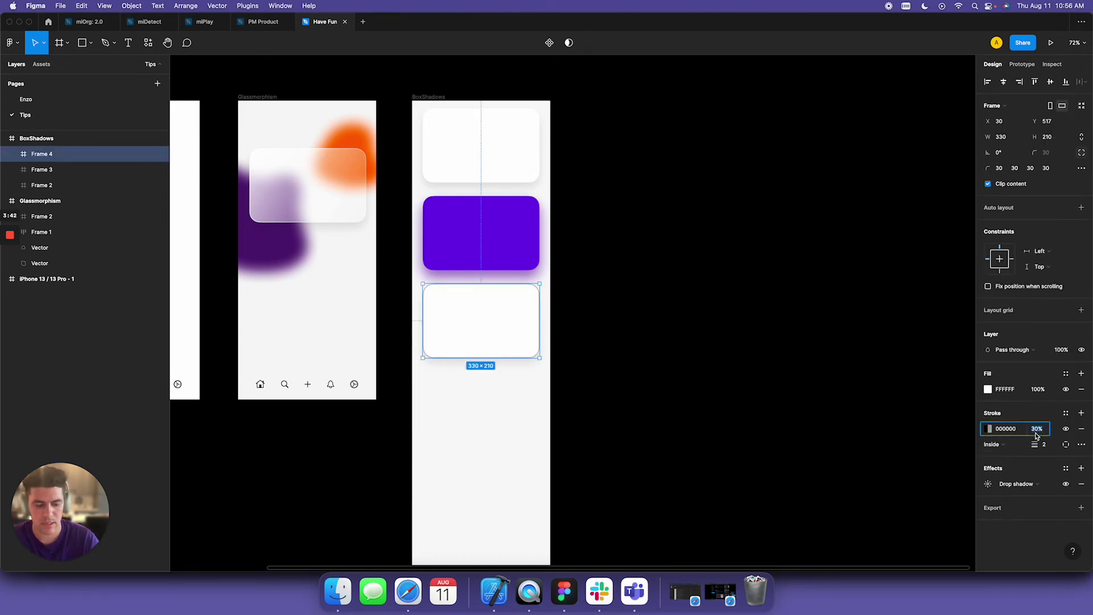
type("50")
key("Return")
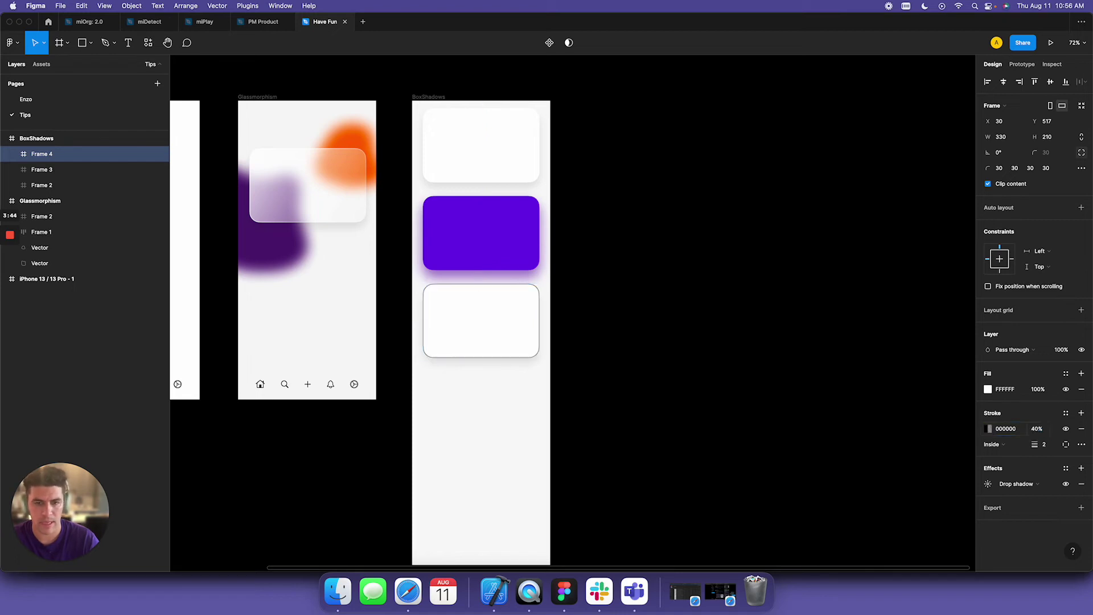
left_click(777, 454)
left_click(518, 339)
left_click(628, 441)
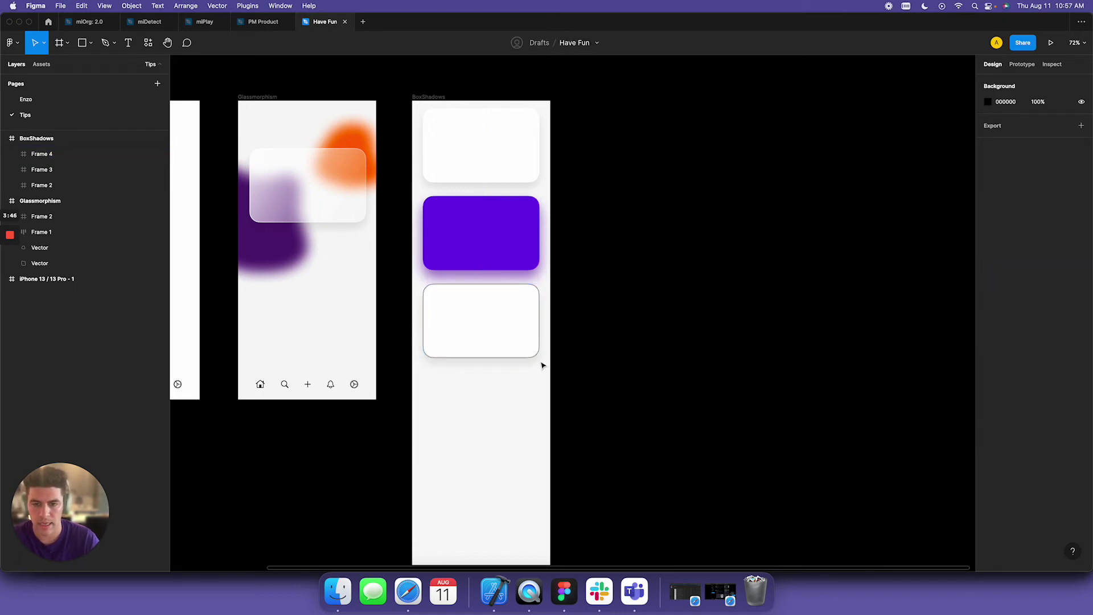
Move the bottom white card down to Y 551, widening its gap from the purple card
left_click_drag(503, 332, 503, 345)
key("Escape")
left_click(500, 341)
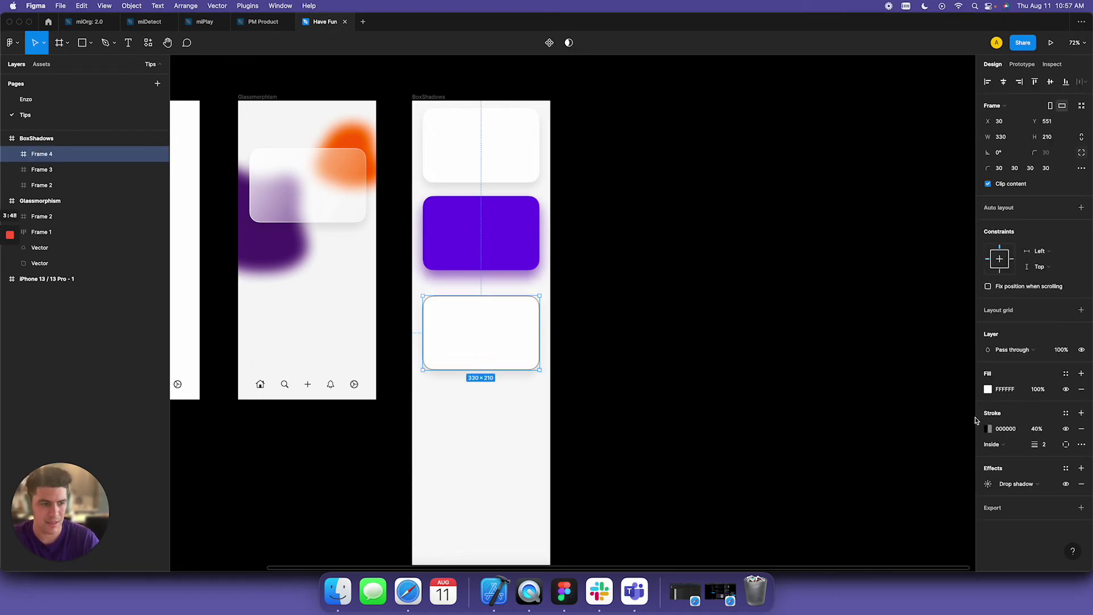
Set the bottom white card's stroke opacity to 20%, and reduce it further to 10%
left_click(1042, 430)
type("20")
key("Return")
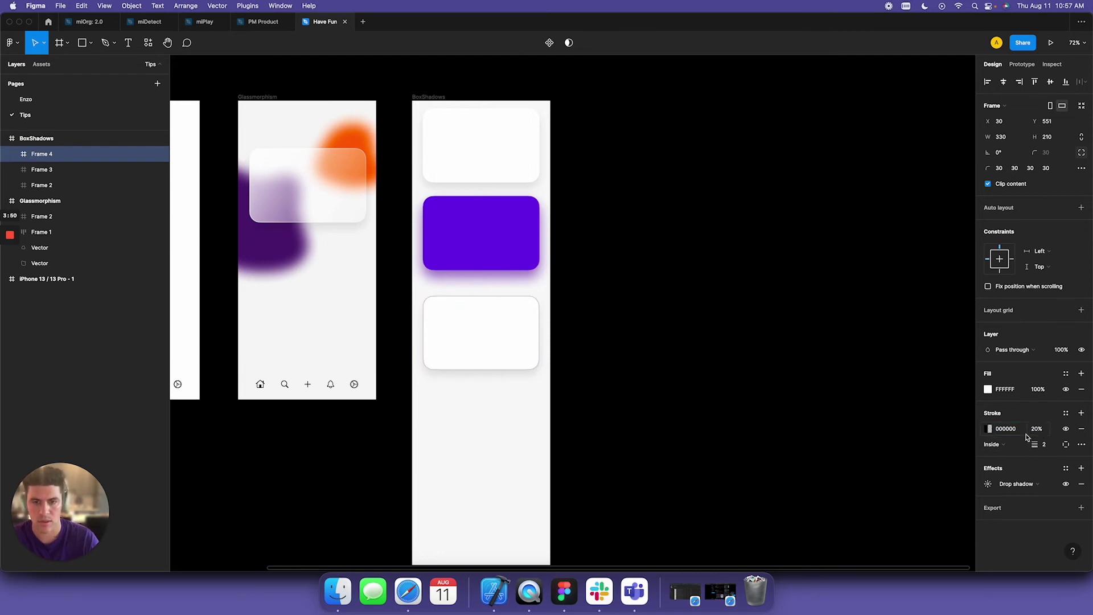
left_click(1044, 431)
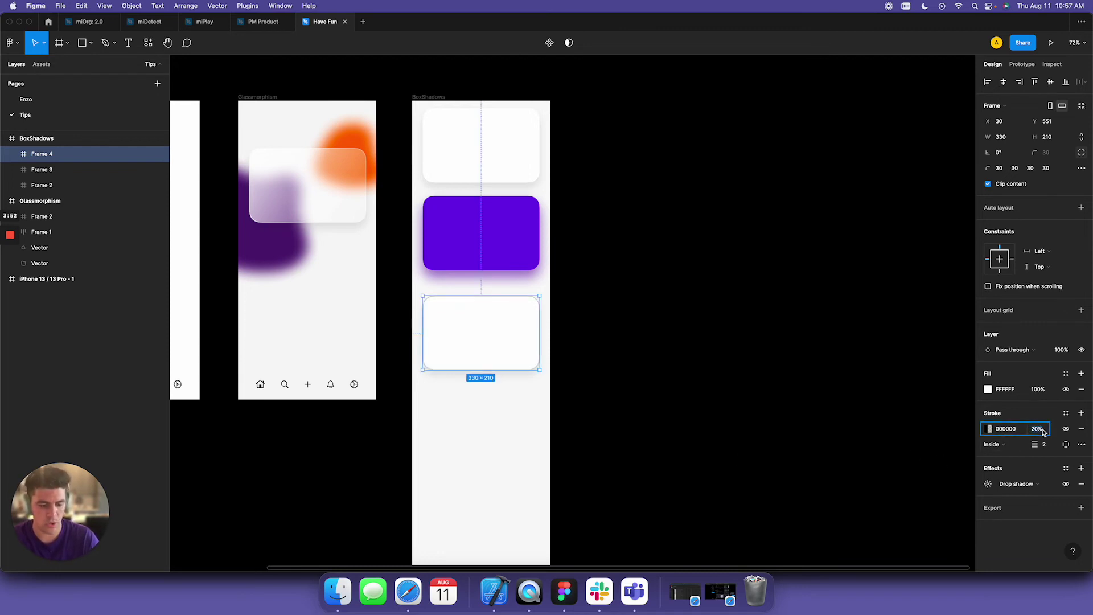
type("10")
key("Return")
left_click(823, 414)
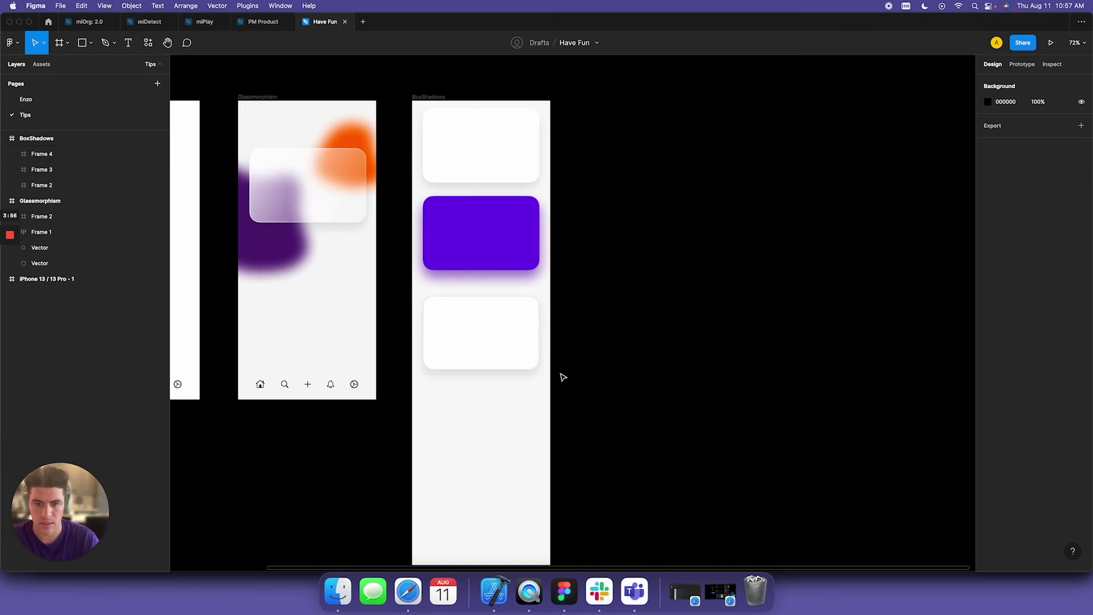
Set the opacity of the bottom white card's drop shadow to 4%
left_click(436, 329)
left_click(988, 484)
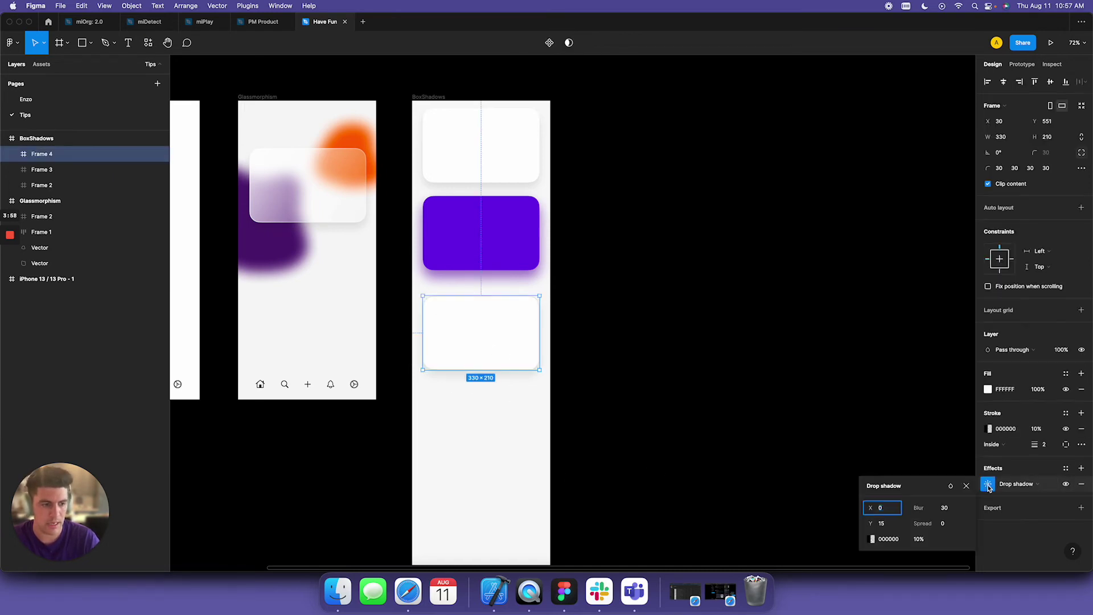
left_click(927, 542)
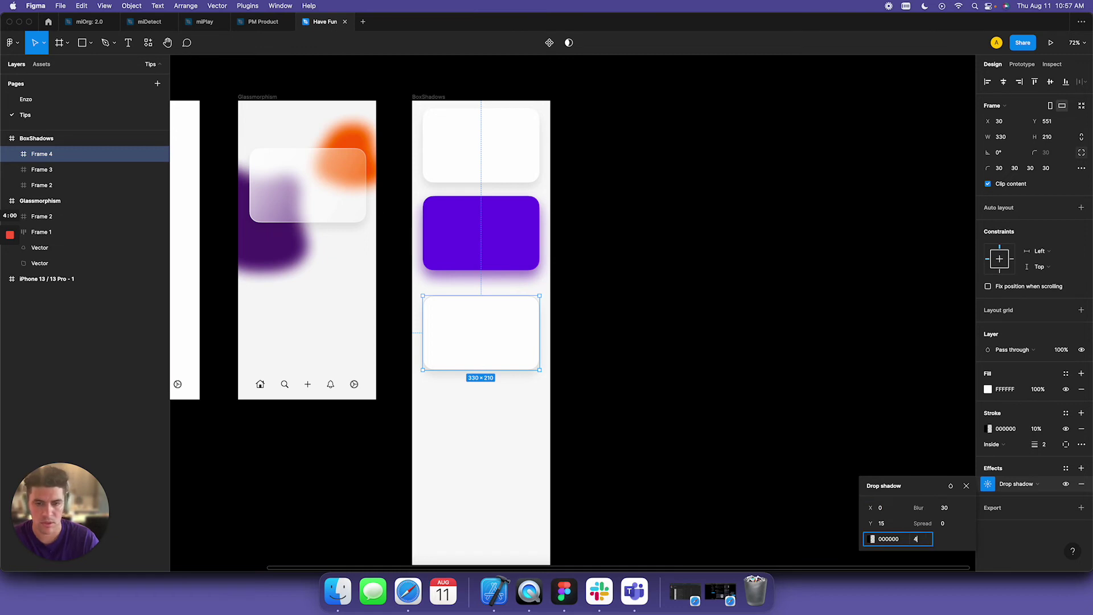
type("5")
left_click(770, 347)
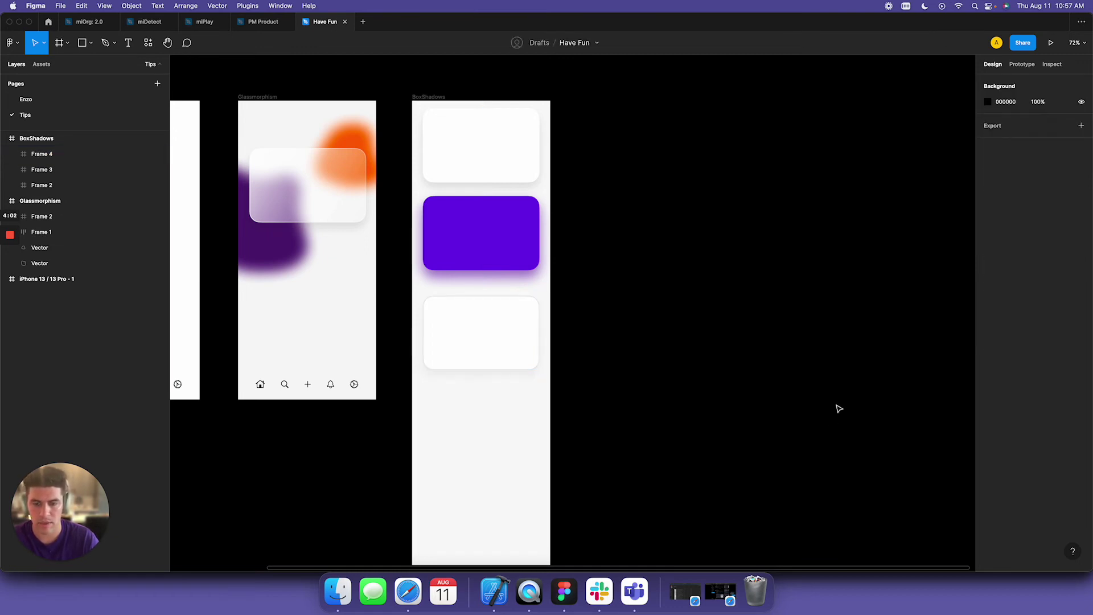
Duplicate the purple card and place the copy below the outlined white card at Y 814
scroll(615, 336, "left", 3)
scroll(615, 337, "down", 3)
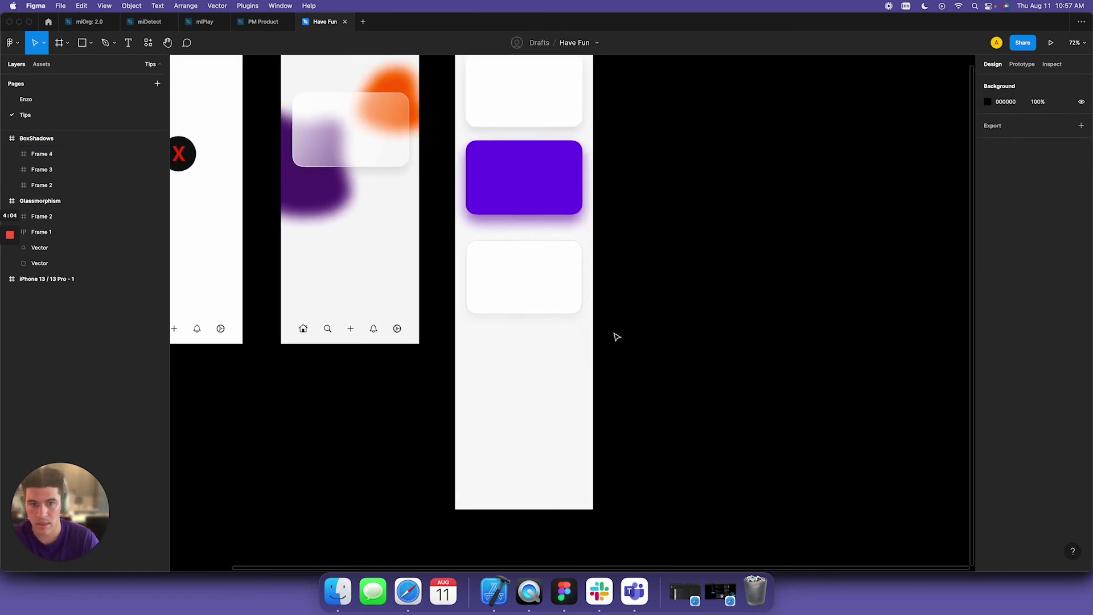
left_click(509, 196)
mouse_move(508, 196)
left_mouse_down()
mouse_move(556, 363)
mouse_move(513, 359)
mouse_move(509, 369)
left_mouse_up()
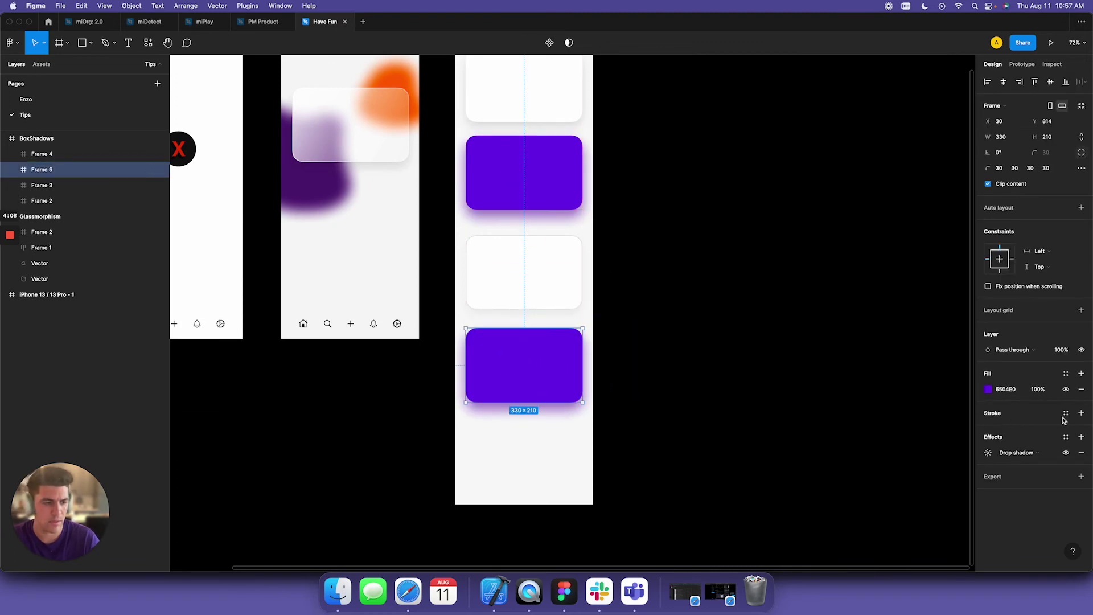
Add a stroke to the duplicated purple card, copying the card's fill colour 6504E0 for it
left_click(1081, 413)
left_click(1004, 389)
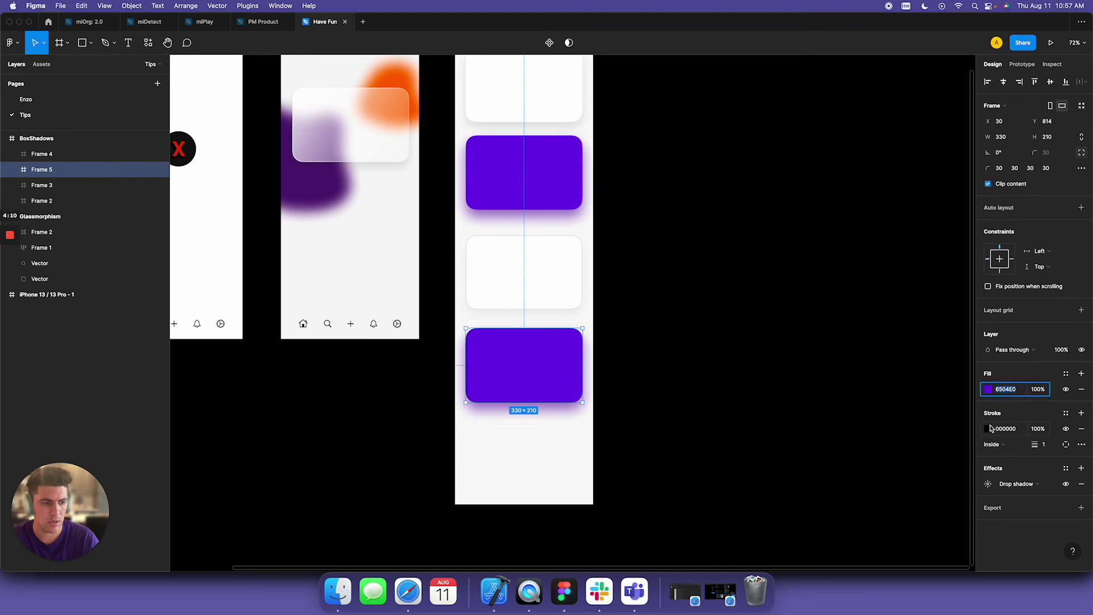
key("super+c")
left_click(987, 429)
left_click(1005, 429)
key("super+v")
Darken the duplicated purple card's stroke colour to 1C0040 and set the stroke weight to 2
left_click(989, 429)
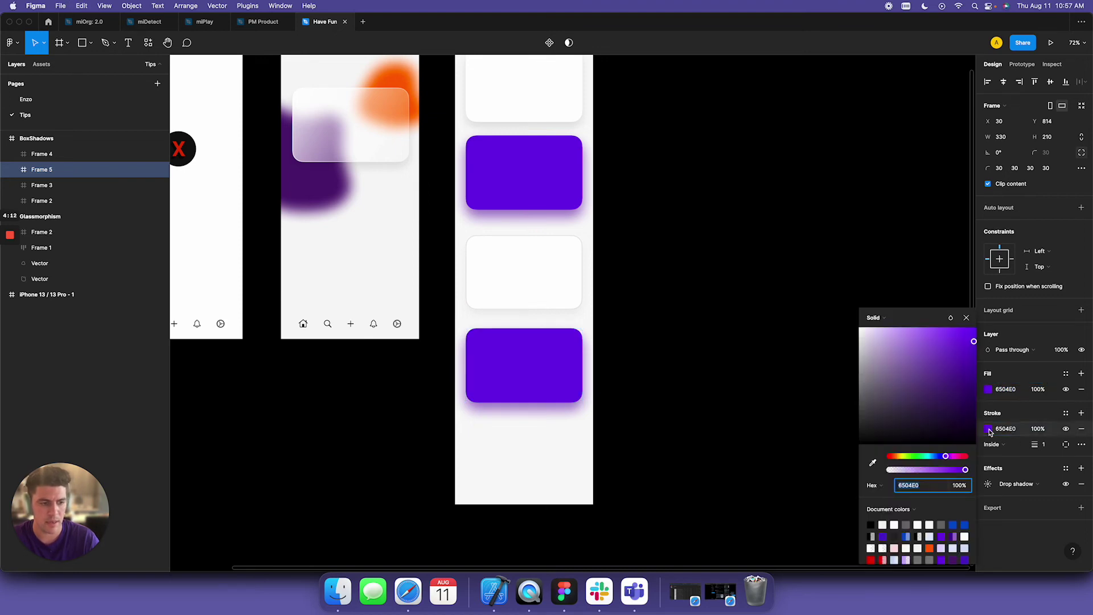
left_click_drag(974, 343, 981, 421)
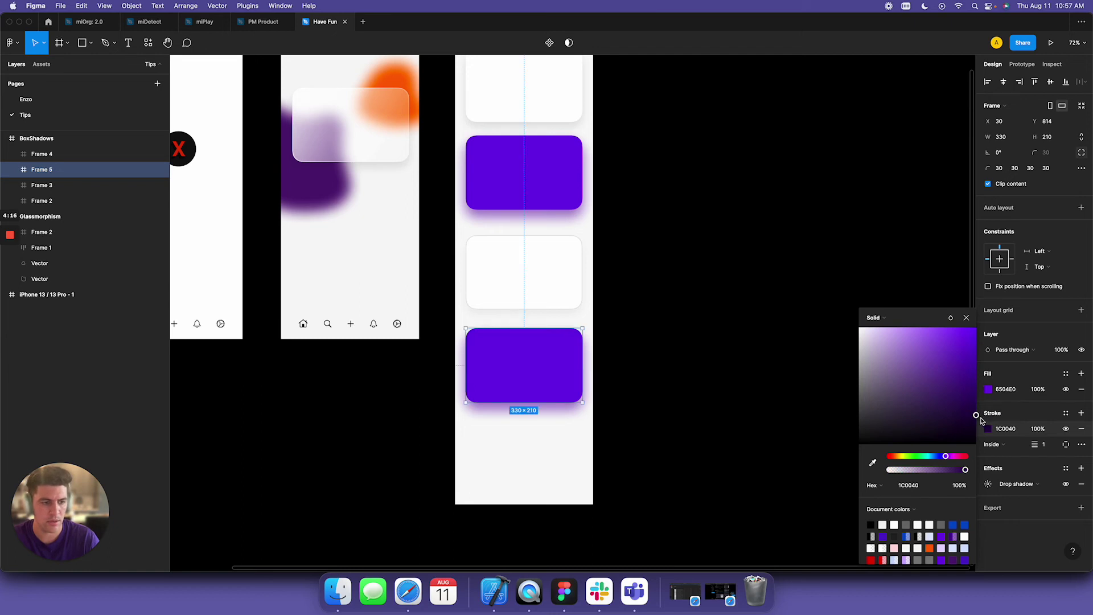
left_click(1052, 446)
type("2")
key("Tab")
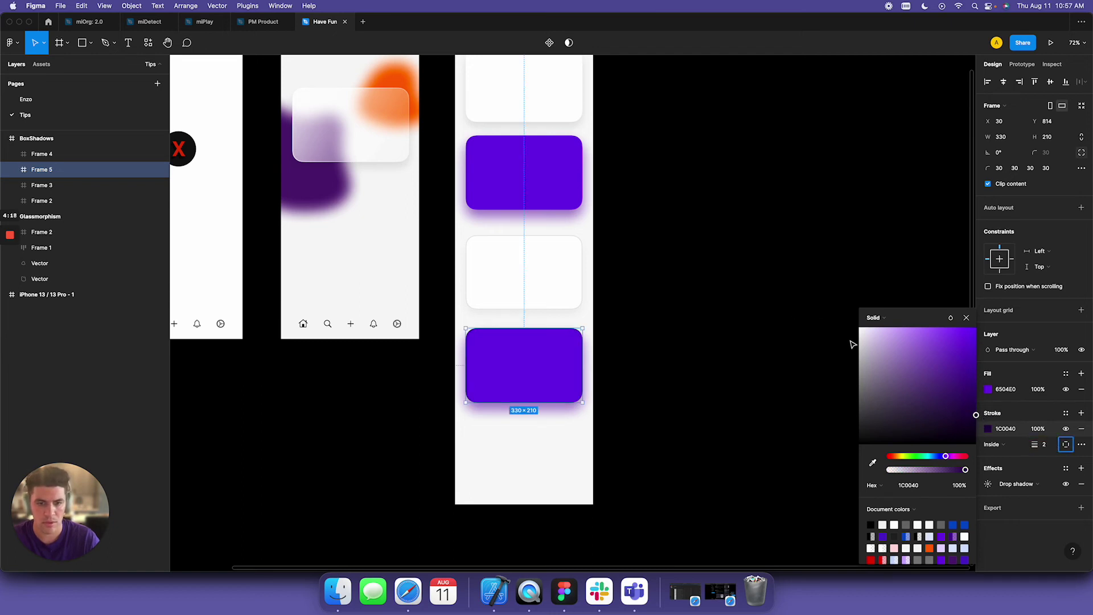
Inspect the dark stroke around the duplicated purple card up close
left_click(1036, 429)
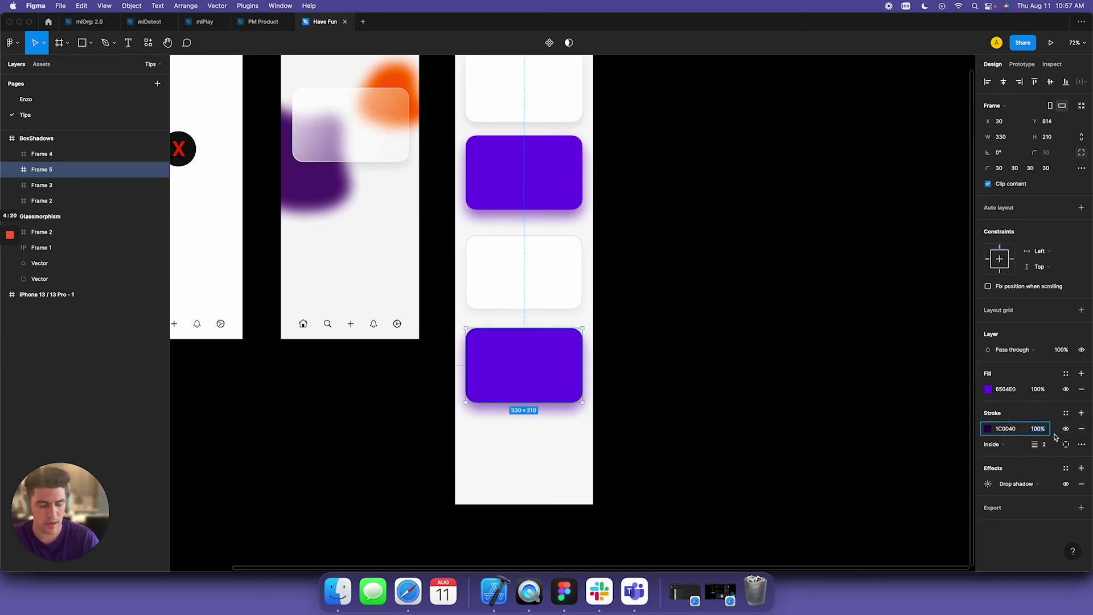
left_click(733, 338)
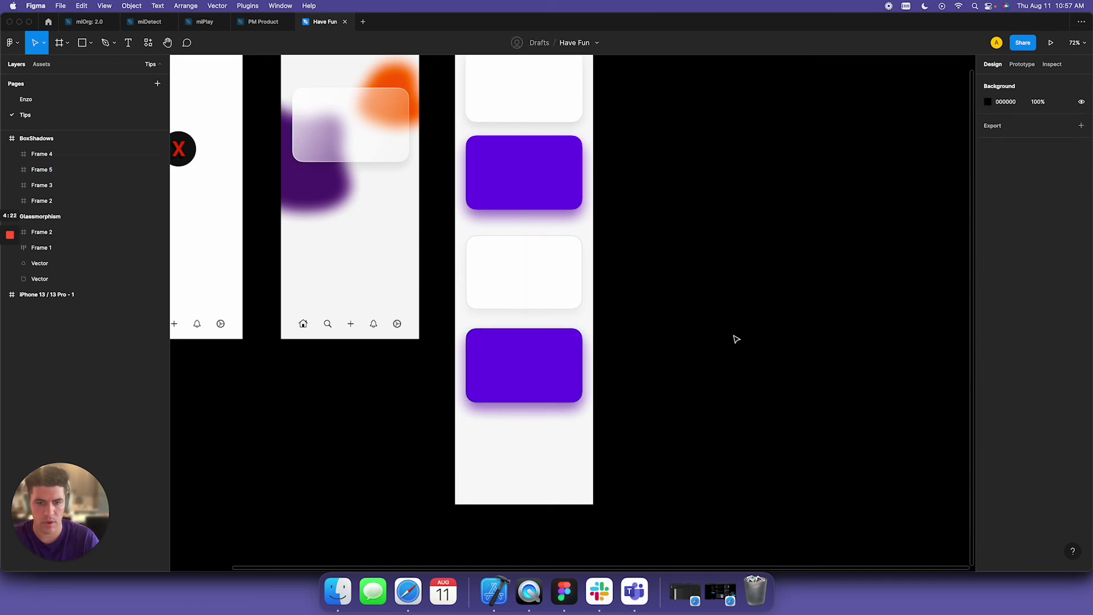
scroll(733, 340, "down", 2)
scroll(480, 366, "up", 5)
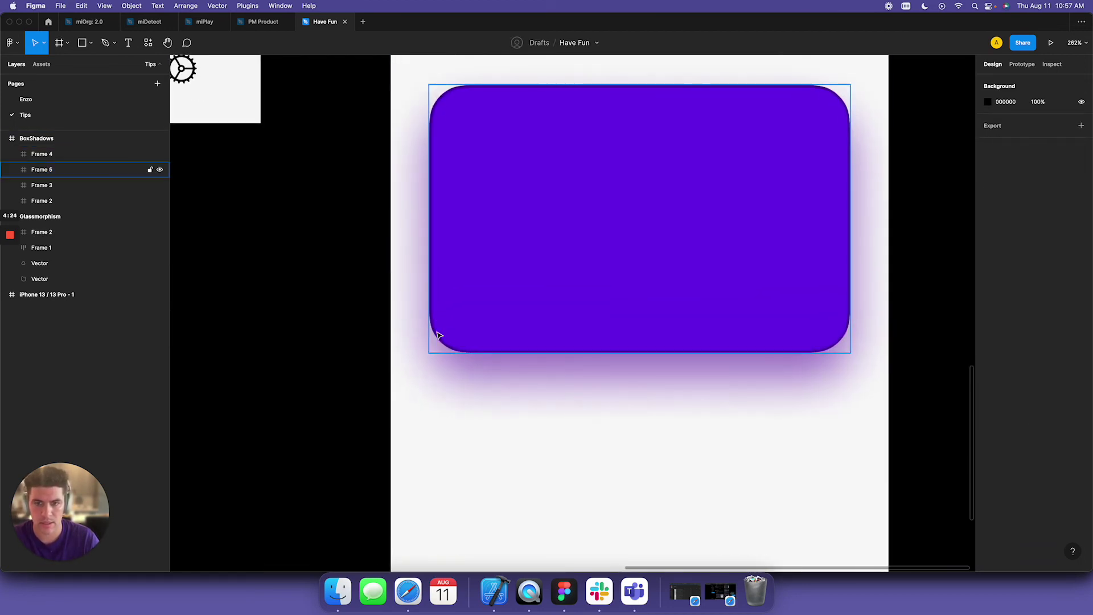
Review all four shadowed cards in the BoxShadows frame, from the outlined purple card up to the first white card
scroll(644, 393, "down", 5)
scroll(750, 367, "up", 2)
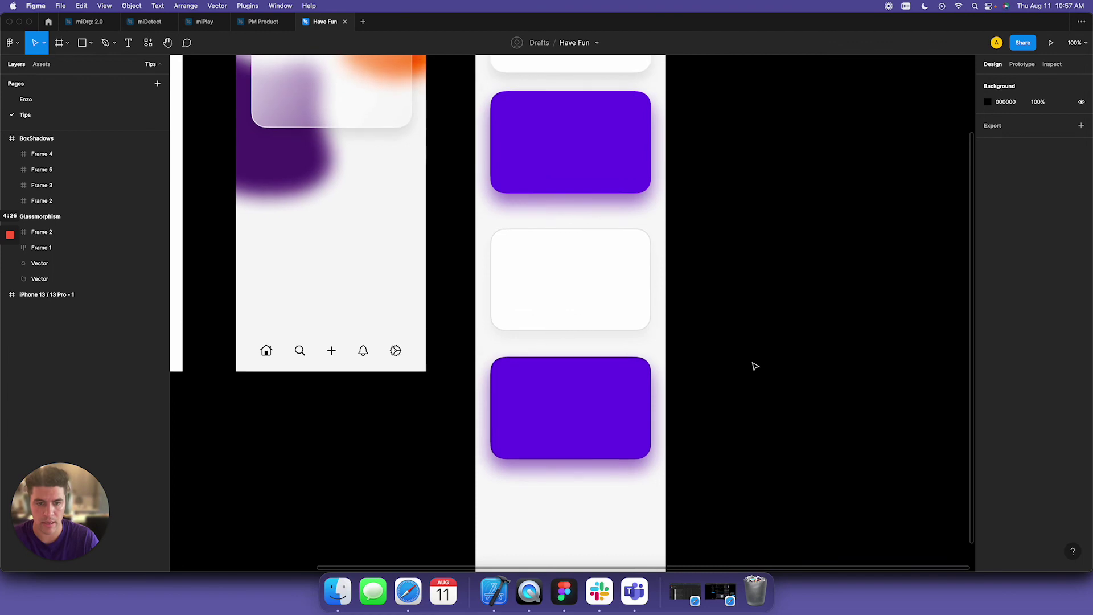
scroll(748, 370, "down", 1)
scroll(748, 370, "right", 2)
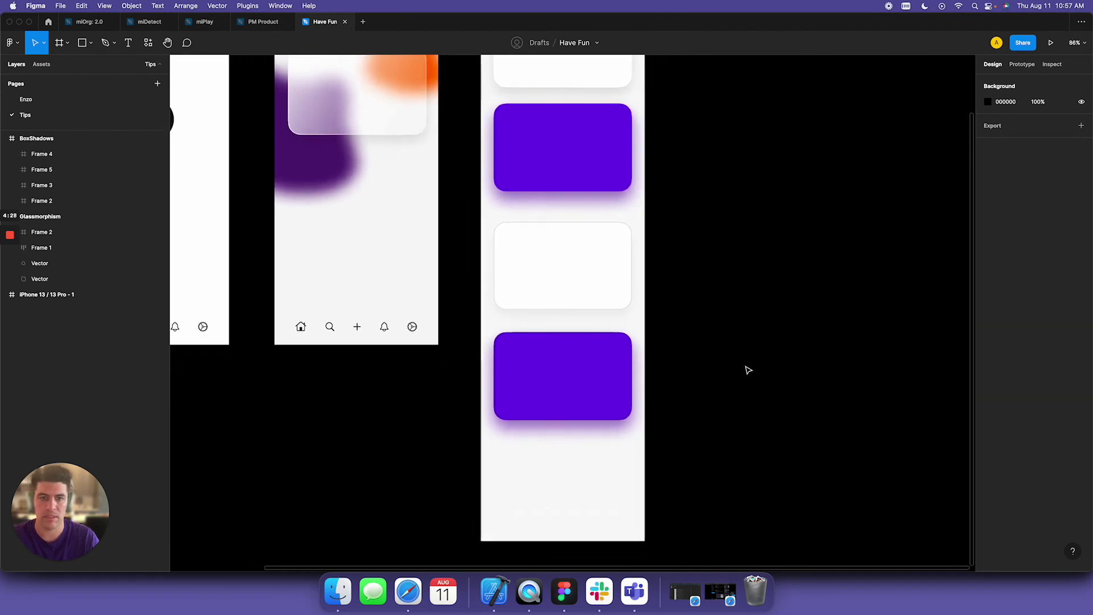
scroll(748, 370, "up", 1)
scroll(749, 370, "down", 2)
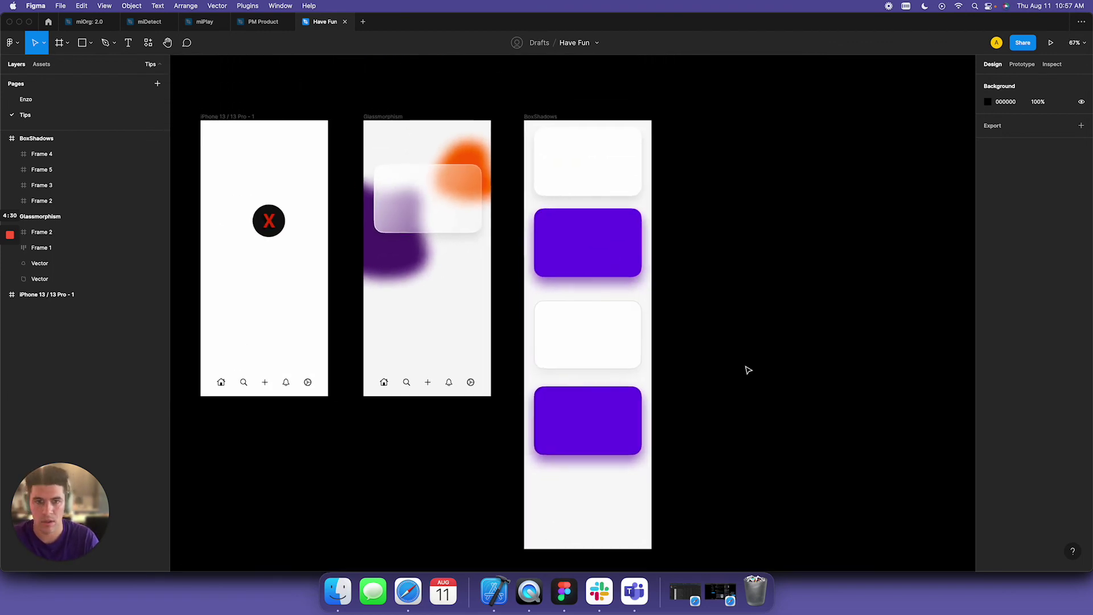
scroll(593, 227, "right", 3)
Set the drop shadow opacity of the topmost white card in the BoxShadows frame to 30%
left_click(463, 128)
scroll(648, 344, "down", 1)
scroll(647, 344, "left", 1)
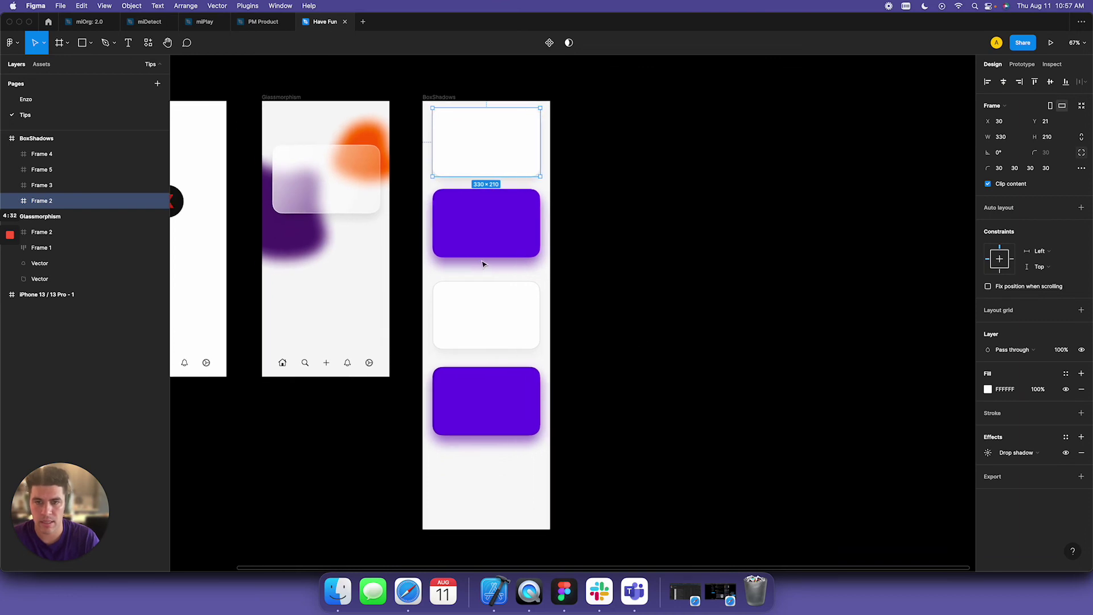
scroll(505, 245, "up", 2)
scroll(659, 269, "up", 2)
scroll(659, 268, "left", 2)
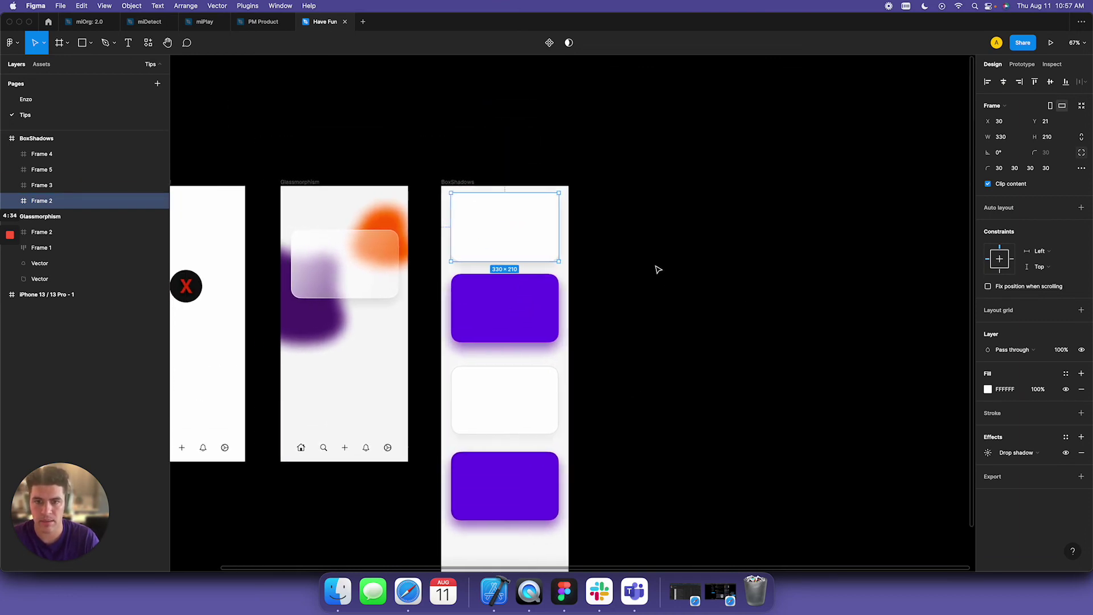
left_click(988, 453)
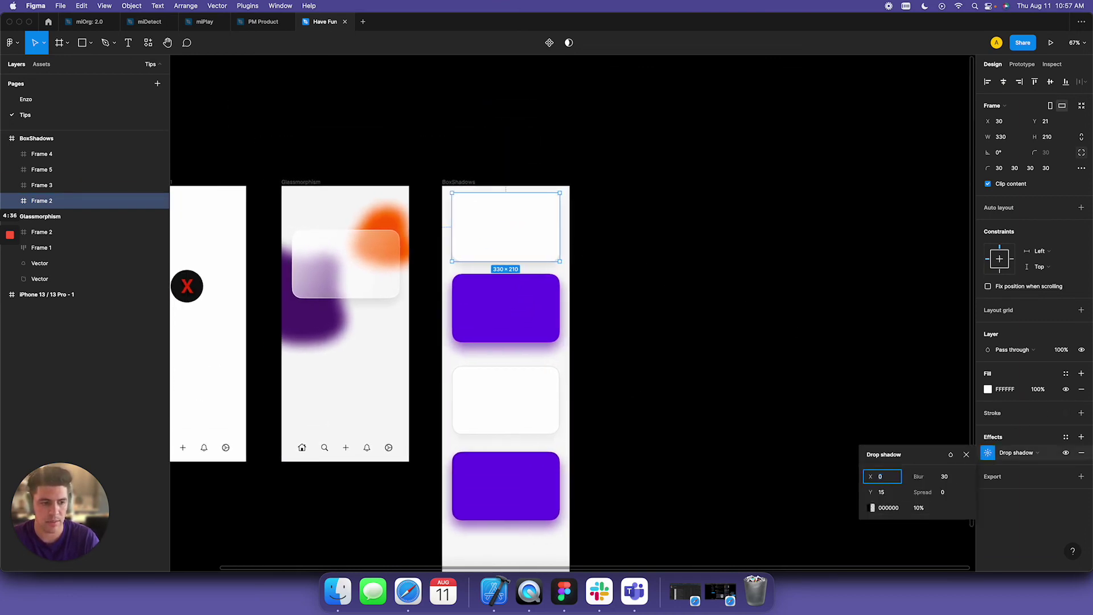
left_click(918, 508)
type("25")
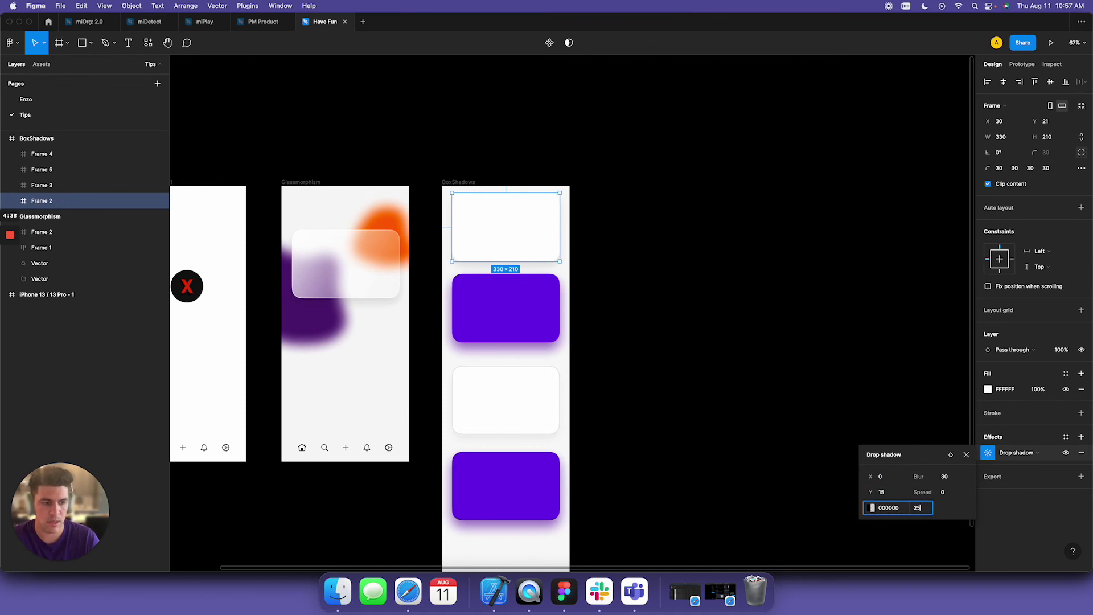
key("BackSpace")
key("BackSpace")
type("3")
key("Return")
left_click(711, 327)
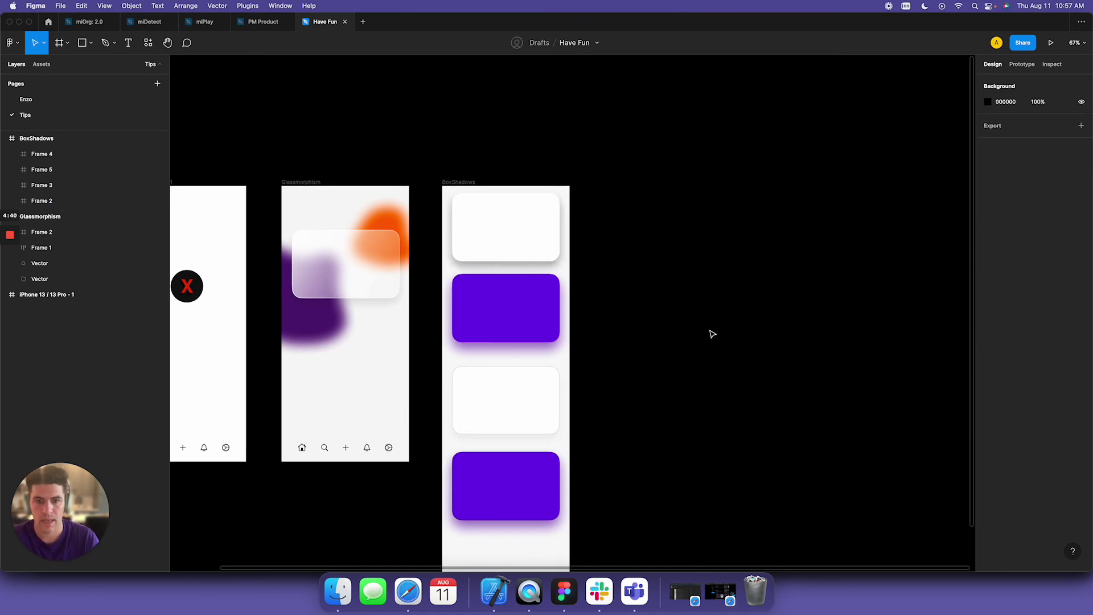
Examine the topmost white card's shadow up close and compare it with the shadow of the purple card below
scroll(649, 264, "left", 4)
left_click(609, 253)
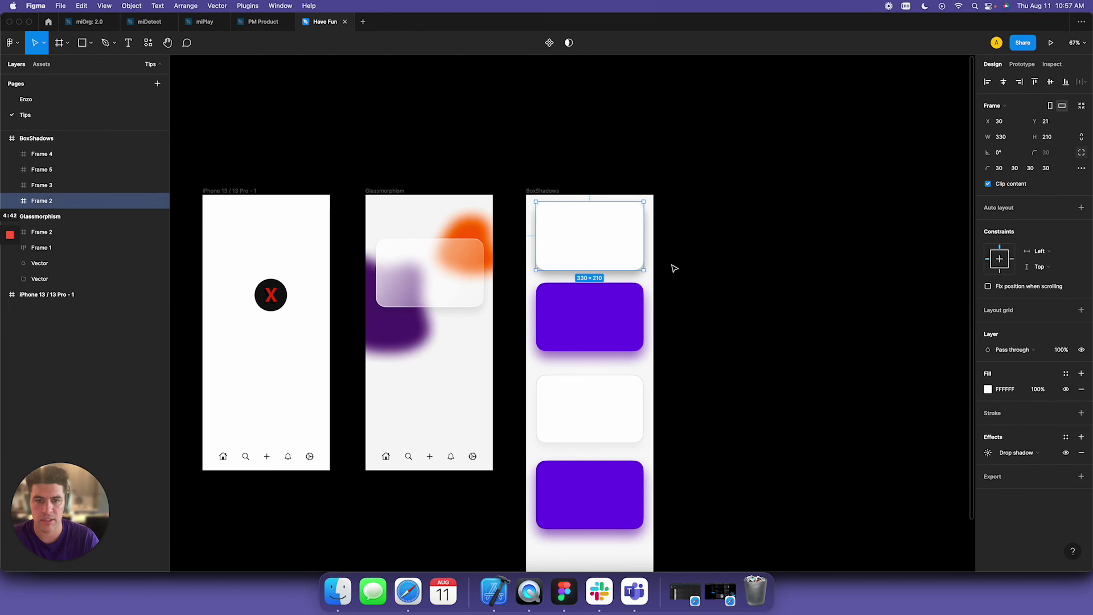
left_click(678, 268)
scroll(681, 268, "right", 3)
scroll(493, 275, "up", 5)
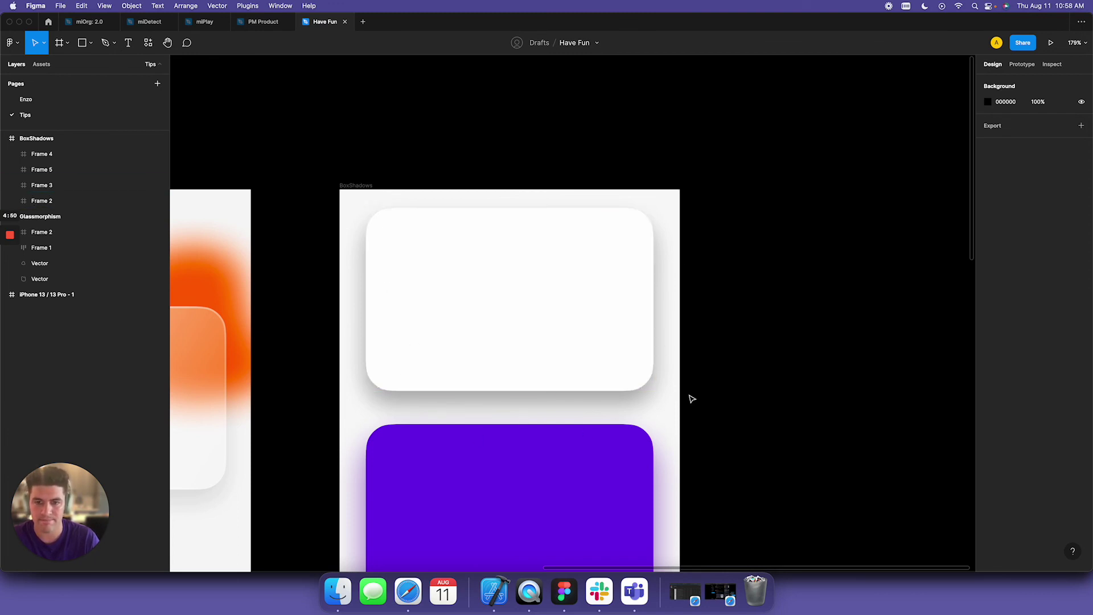
scroll(709, 406, "down", 2)
scroll(709, 406, "down", 3)
scroll(708, 402, "right", 3)
scroll(708, 402, "down", 1)
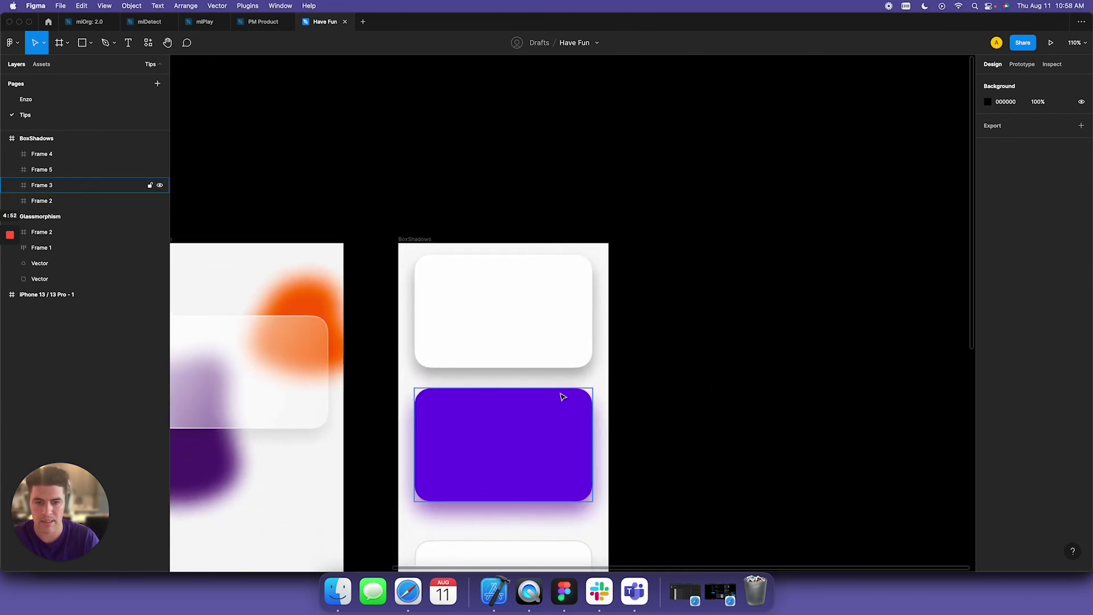
scroll(558, 384, "down", 5)
scroll(563, 383, "up", 5)
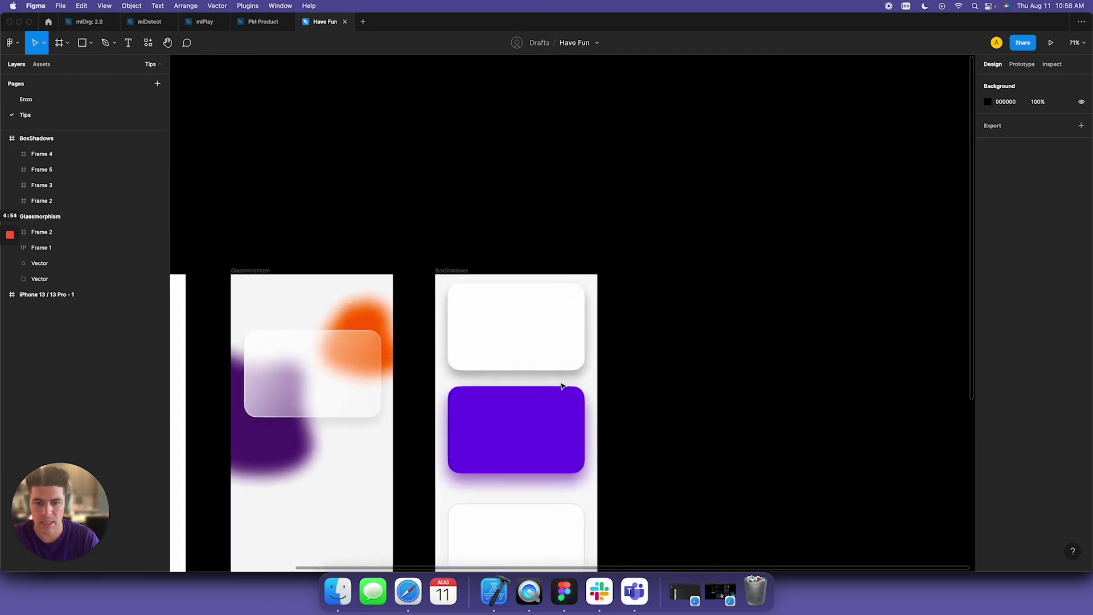
Set the topmost white card's drop shadow opacity back to 10%
left_click(517, 336)
left_click(991, 455)
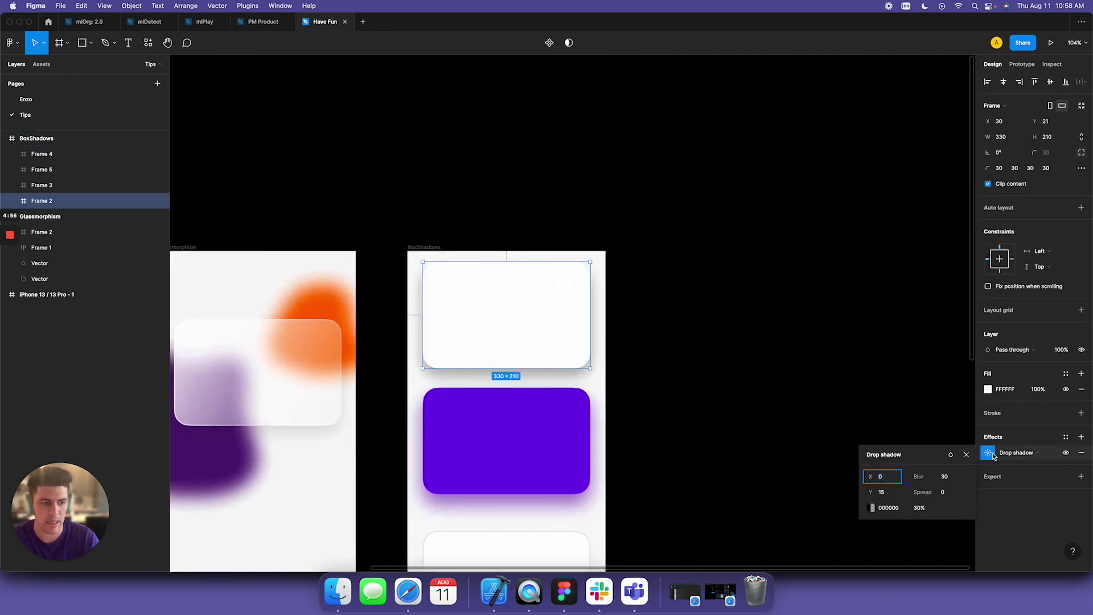
left_click(922, 511)
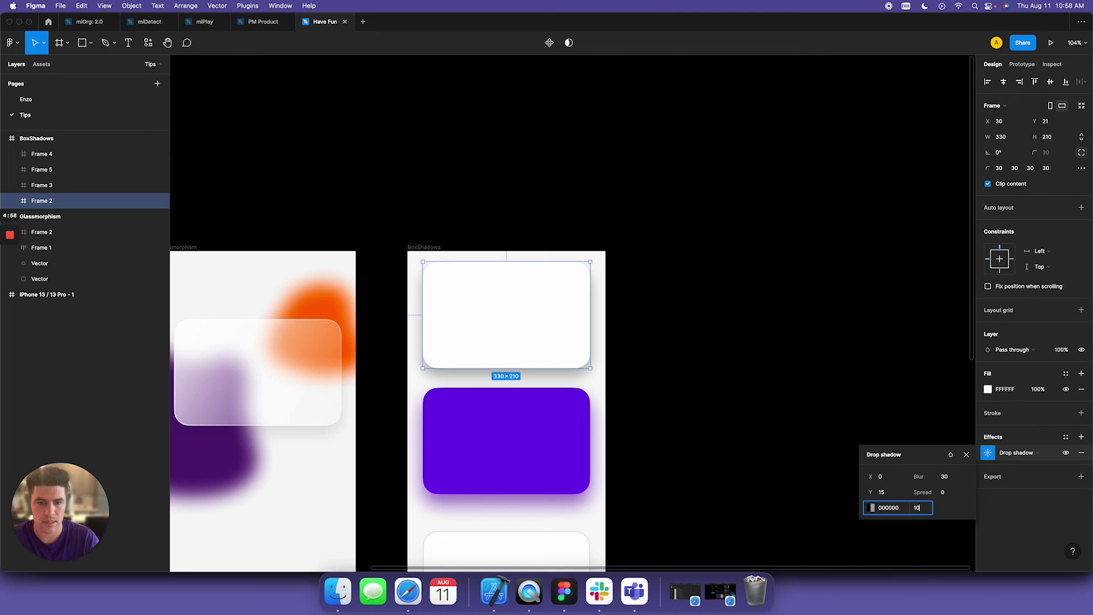
key("Return")
left_click(789, 442)
Compare the softened white card shadow with the other cards in the BoxShadows frame and the neighbouring Glassmorphism frame
scroll(789, 445, "down", 4)
scroll(793, 447, "down", 3)
scroll(793, 446, "right", 3)
scroll(793, 445, "down", 1)
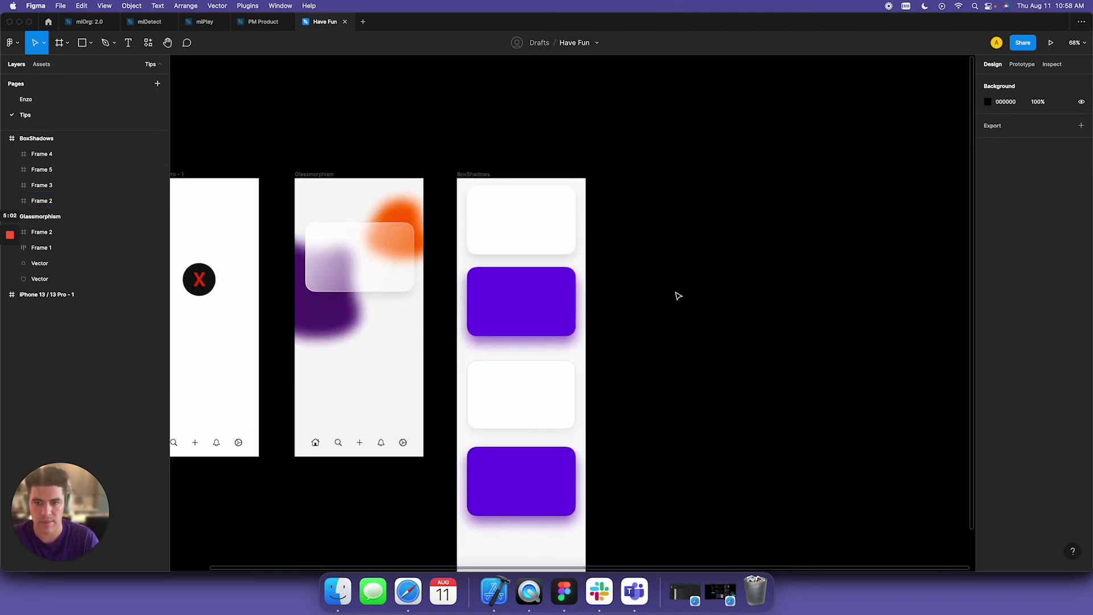
scroll(623, 312, "down", 5)
scroll(623, 312, "left", 3)
scroll(622, 313, "right", 8)
scroll(624, 312, "up", 6)
mouse_move(11, 235)
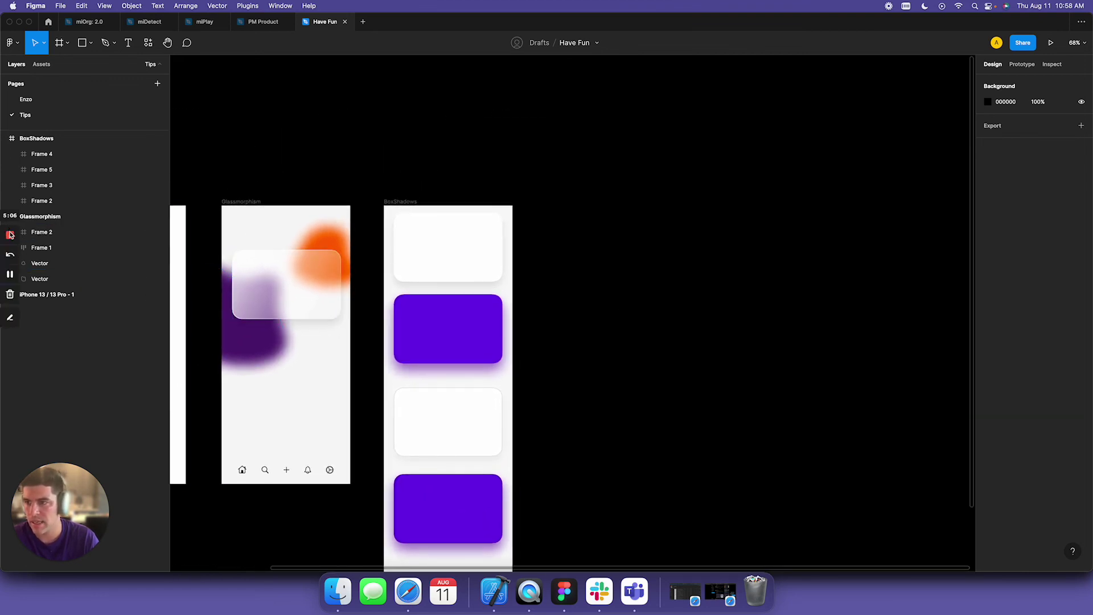